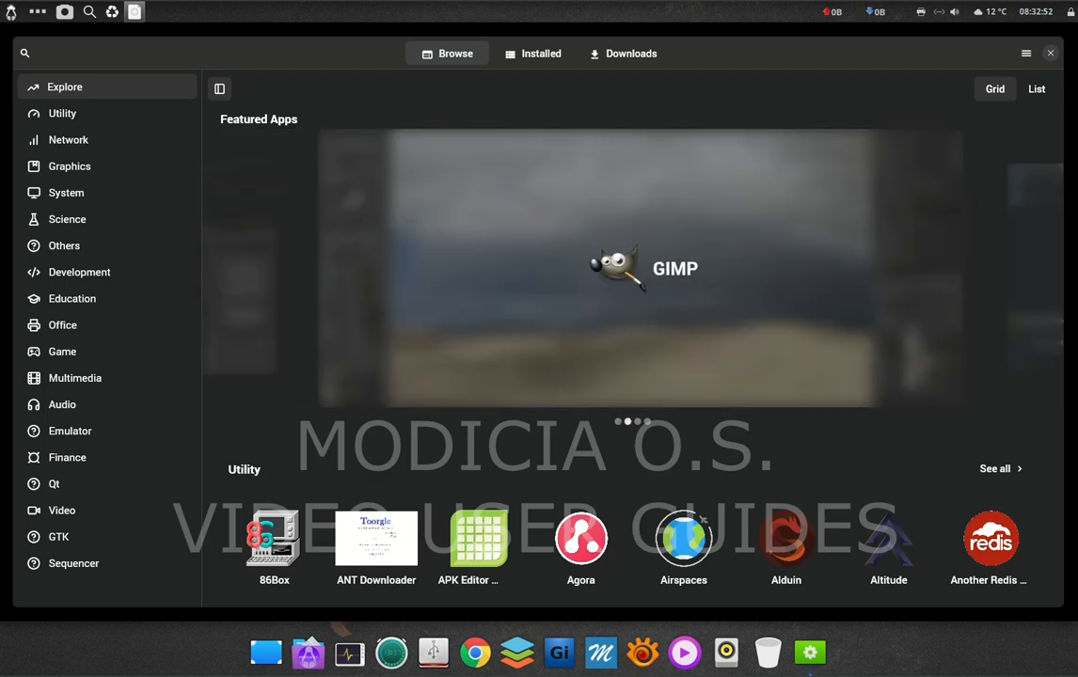
Look through the apps offered in the Graphics, Office, Video and Audio categories
left_click(78, 173)
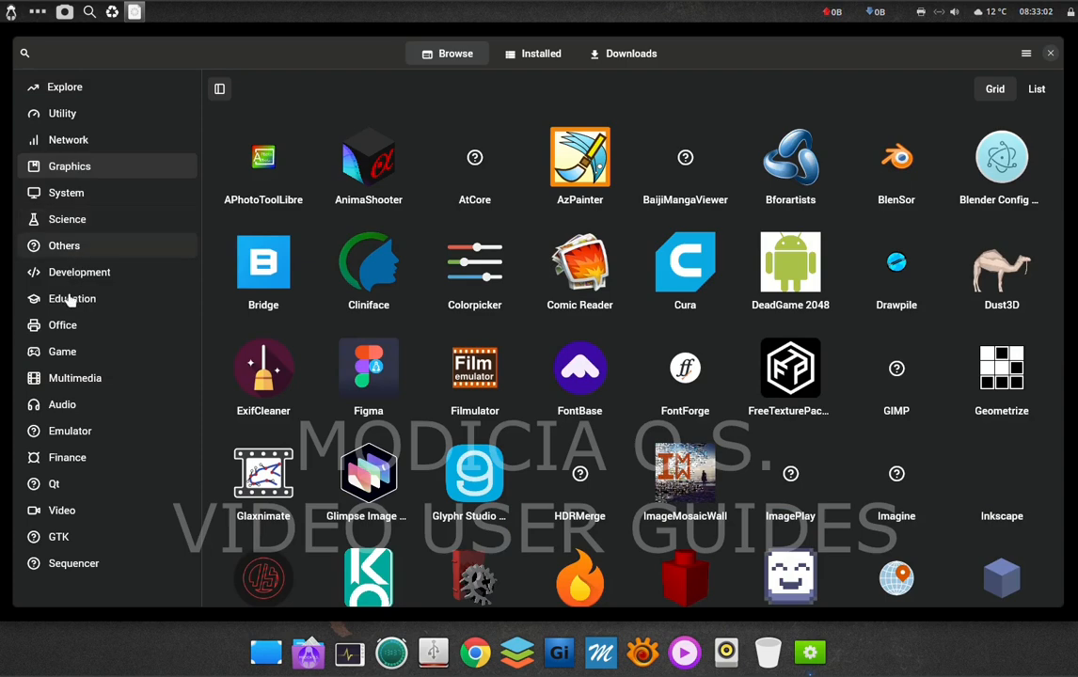
left_click(65, 331)
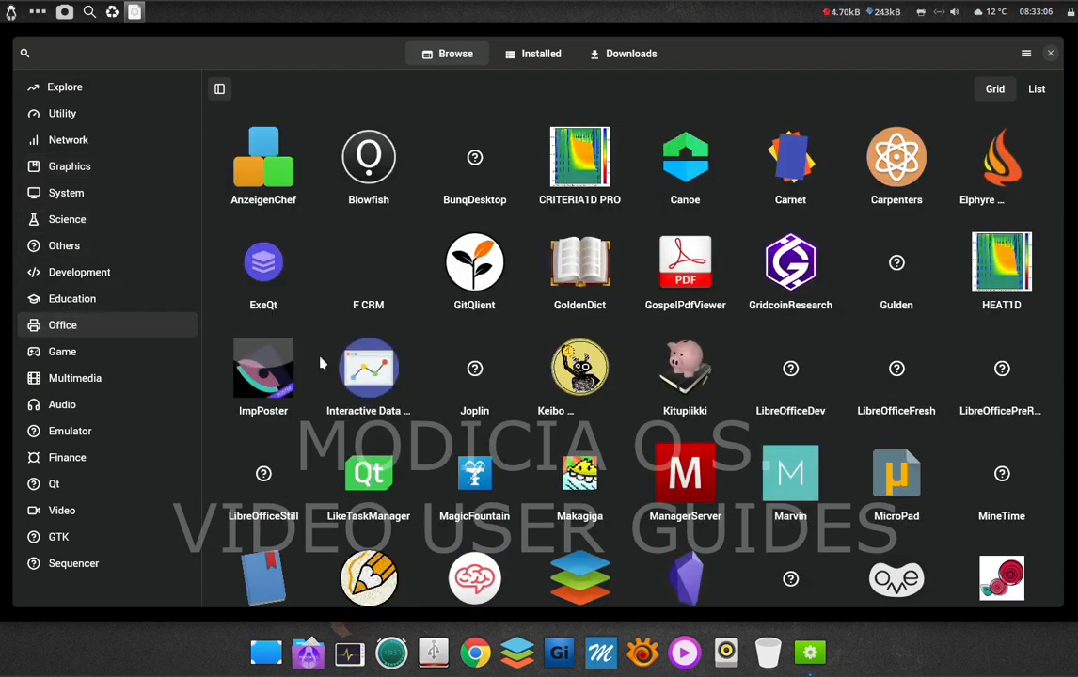
scroll(320, 363, "down", 1)
scroll(320, 363, "down", 5)
scroll(320, 363, "up", 1)
scroll(320, 363, "down", 1)
scroll(320, 363, "down", 2)
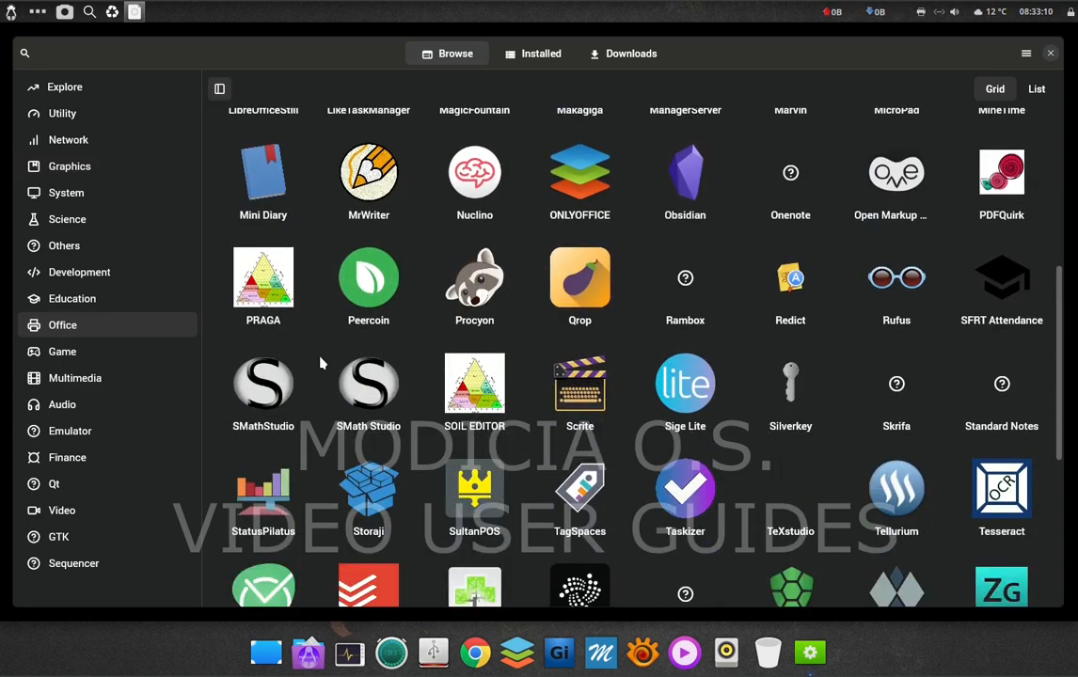
scroll(319, 366, "up", 1)
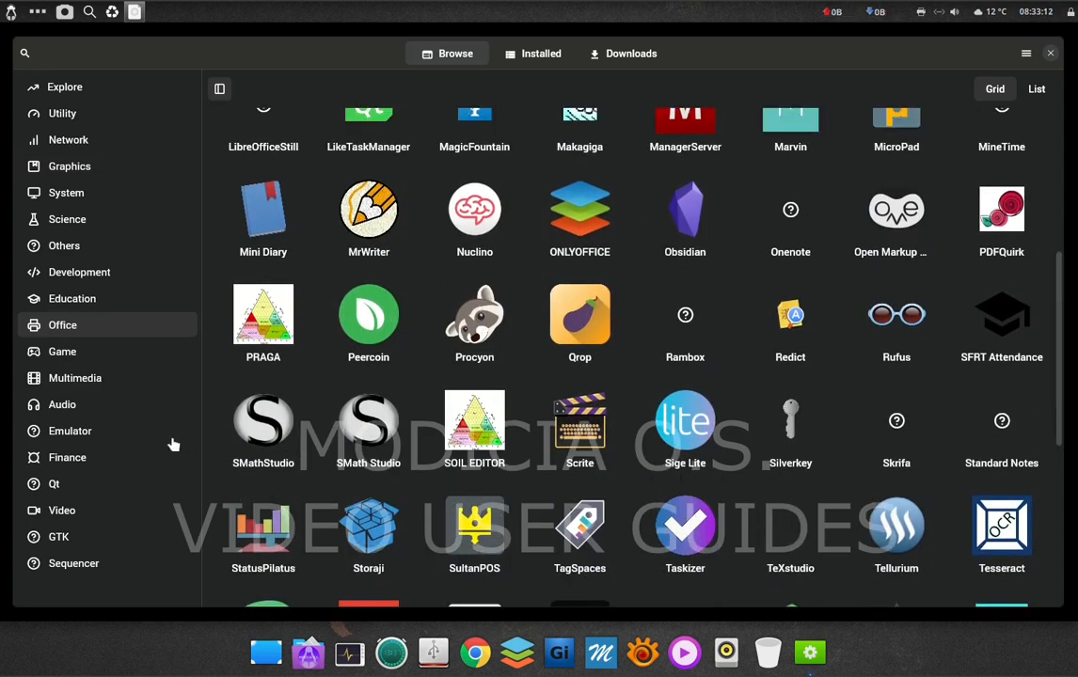
left_click(64, 510)
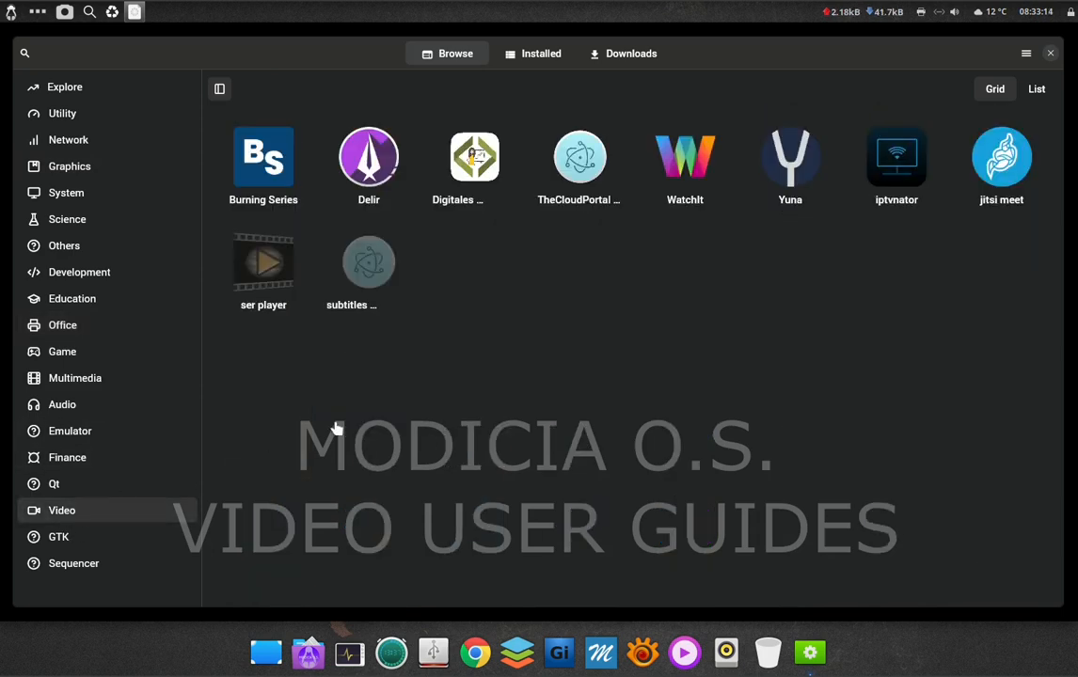
left_click(66, 405)
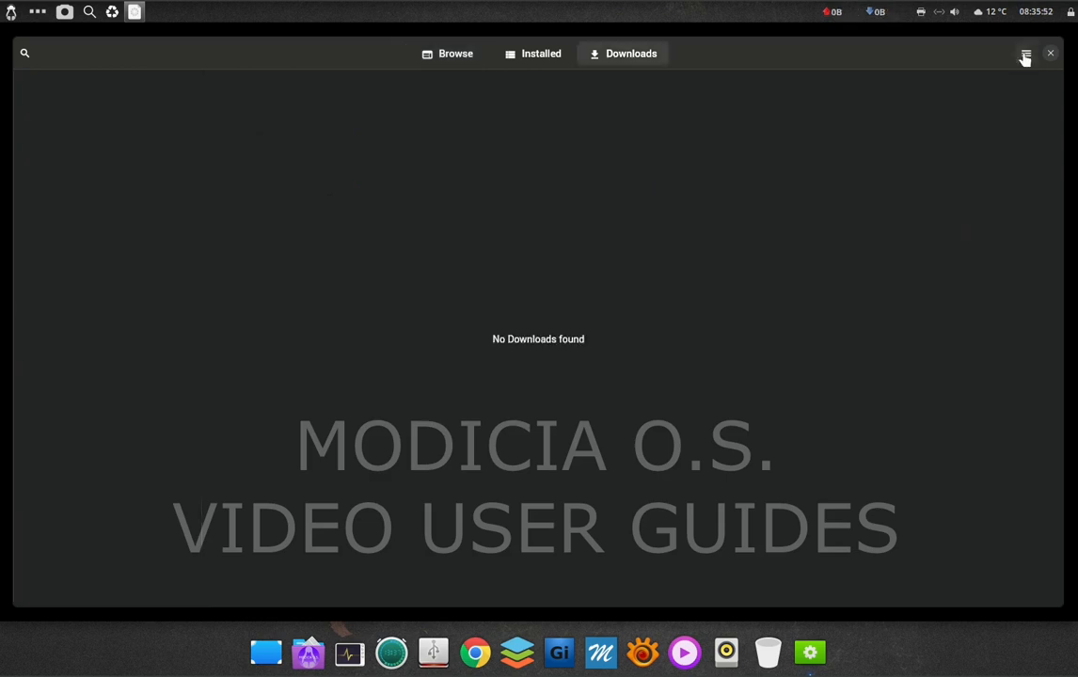
Open the preferences and browse for the download path as far as the Documents folder in the home directory
left_click(1025, 56)
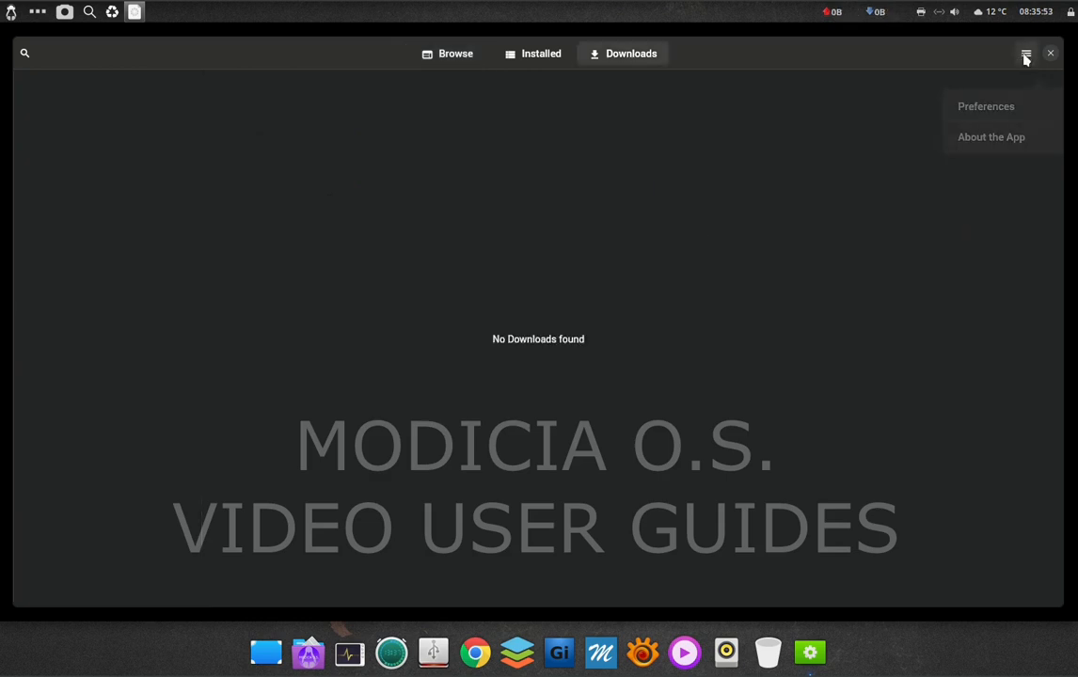
left_click(975, 108)
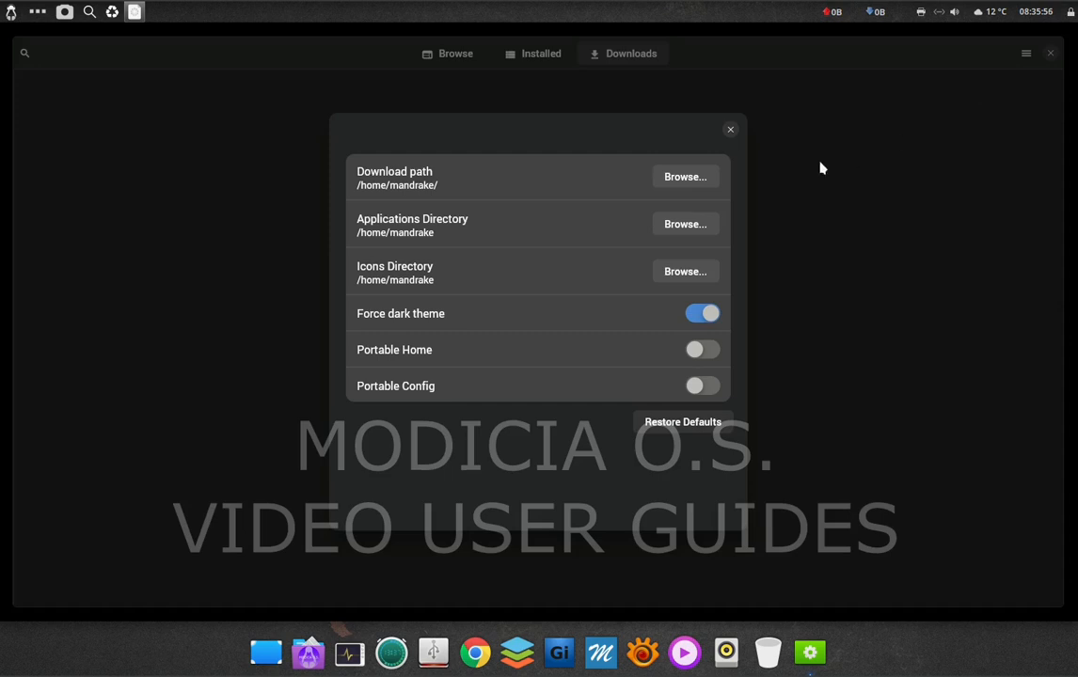
left_click(681, 178)
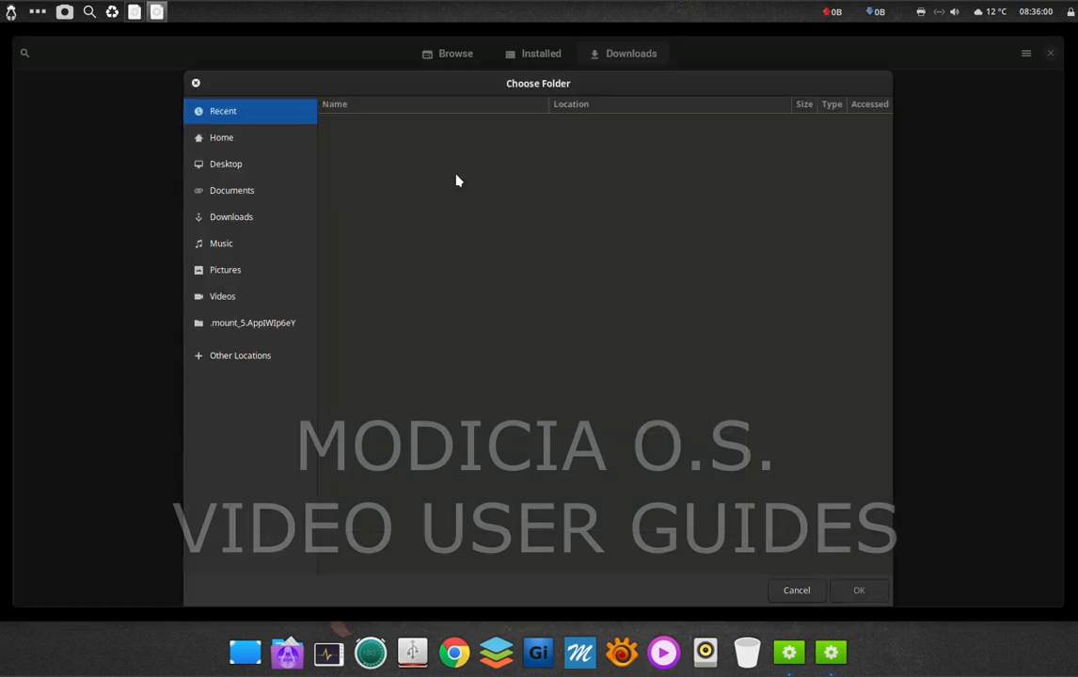
left_click(211, 143)
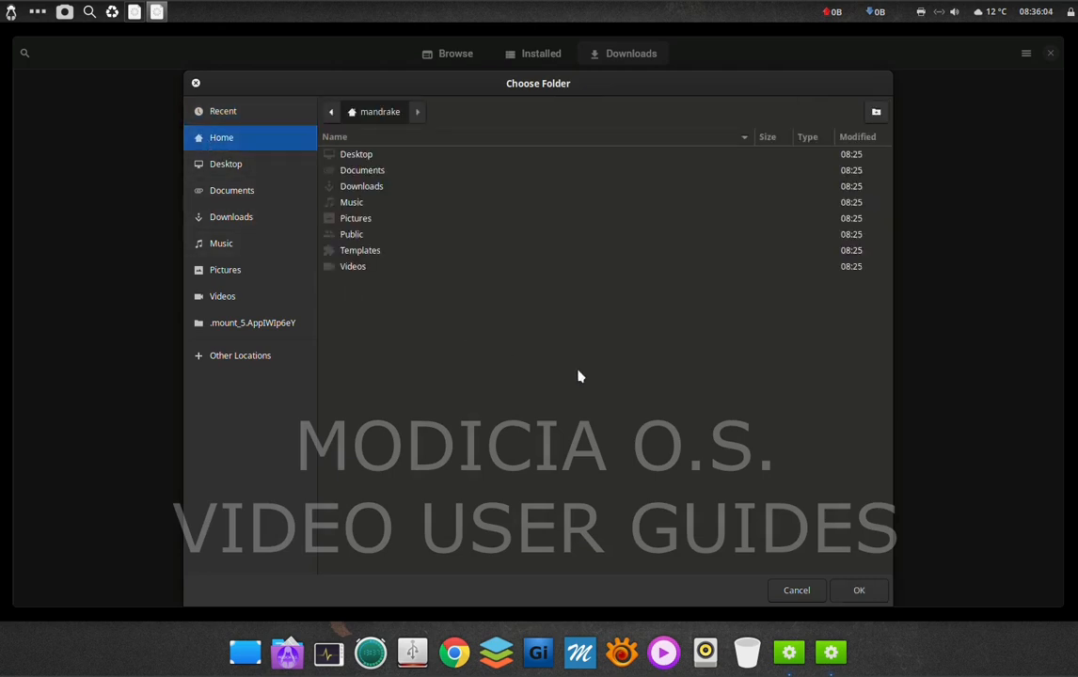
double_click(379, 175)
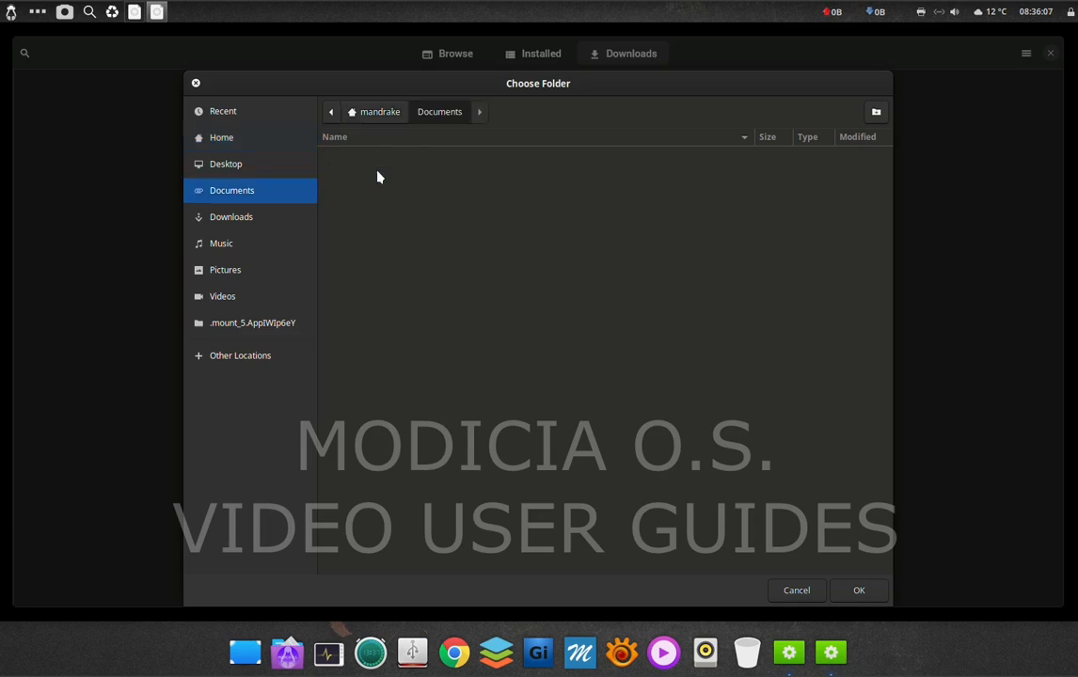
right_click(500, 231)
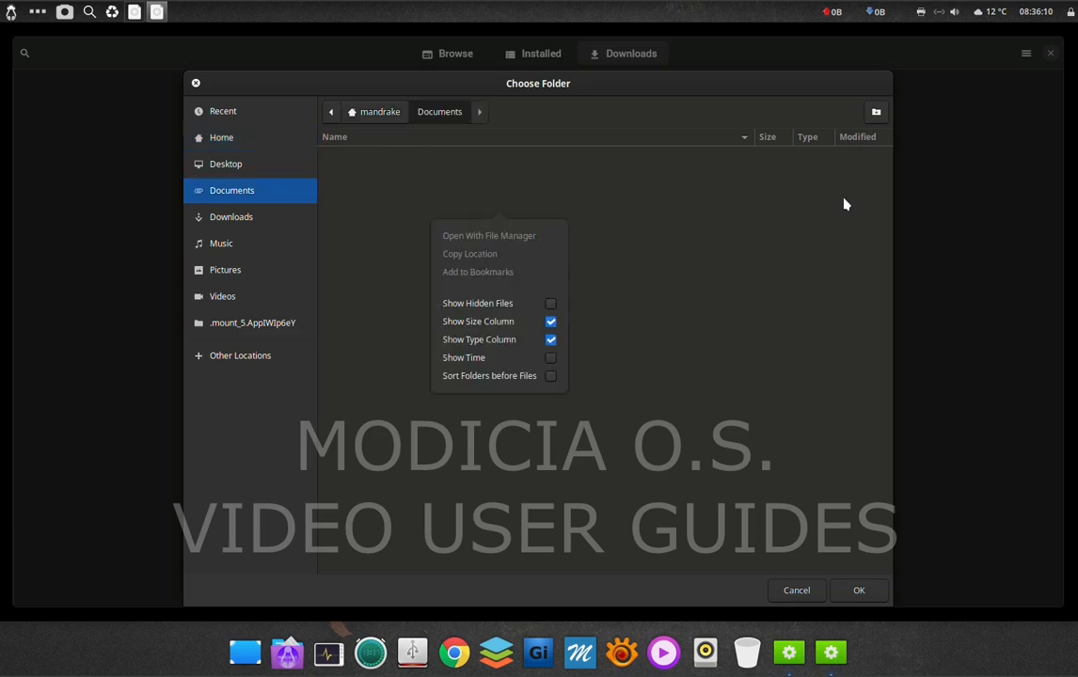
left_click(411, 160)
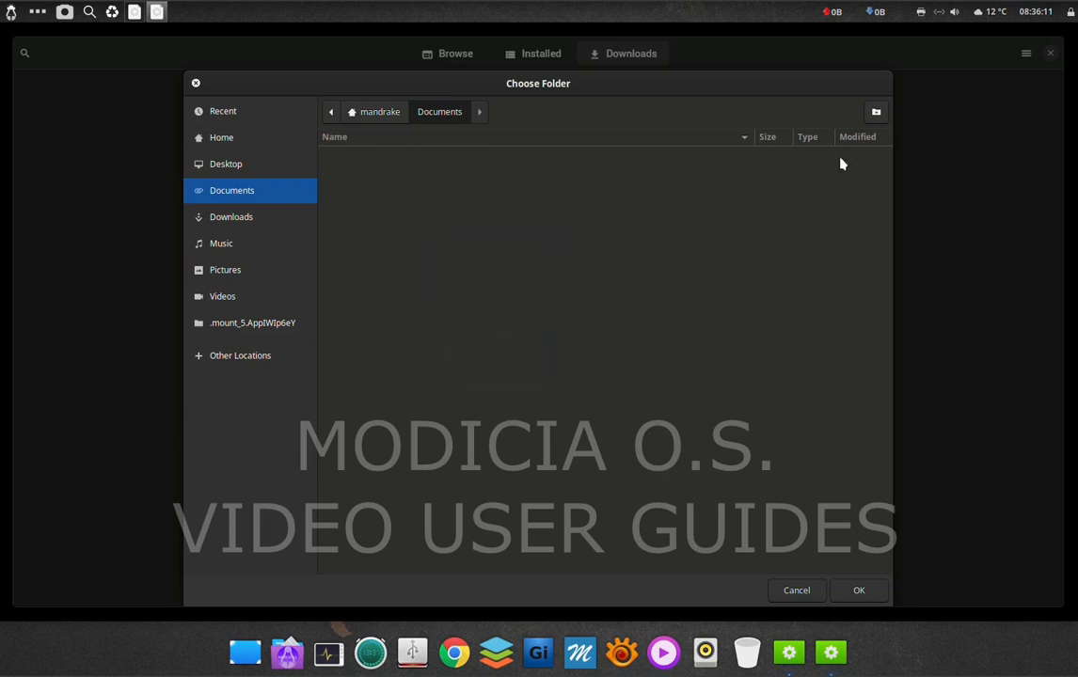
Create a hidden folder named .appimagesoftware inside Documents
left_click(875, 112)
type(".")
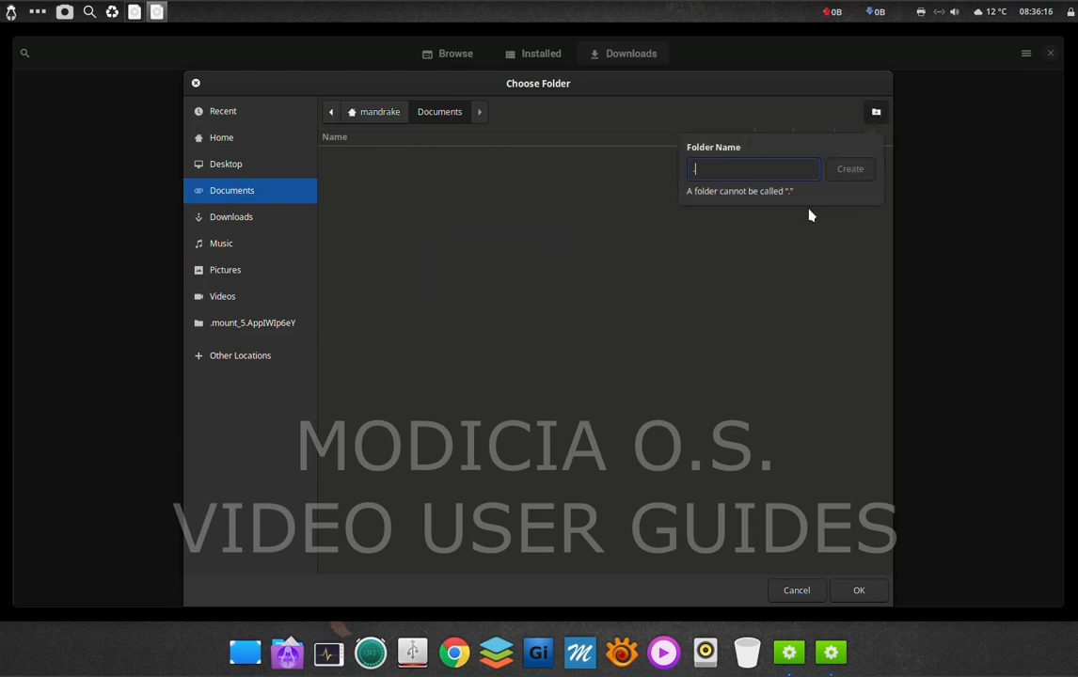
type("a")
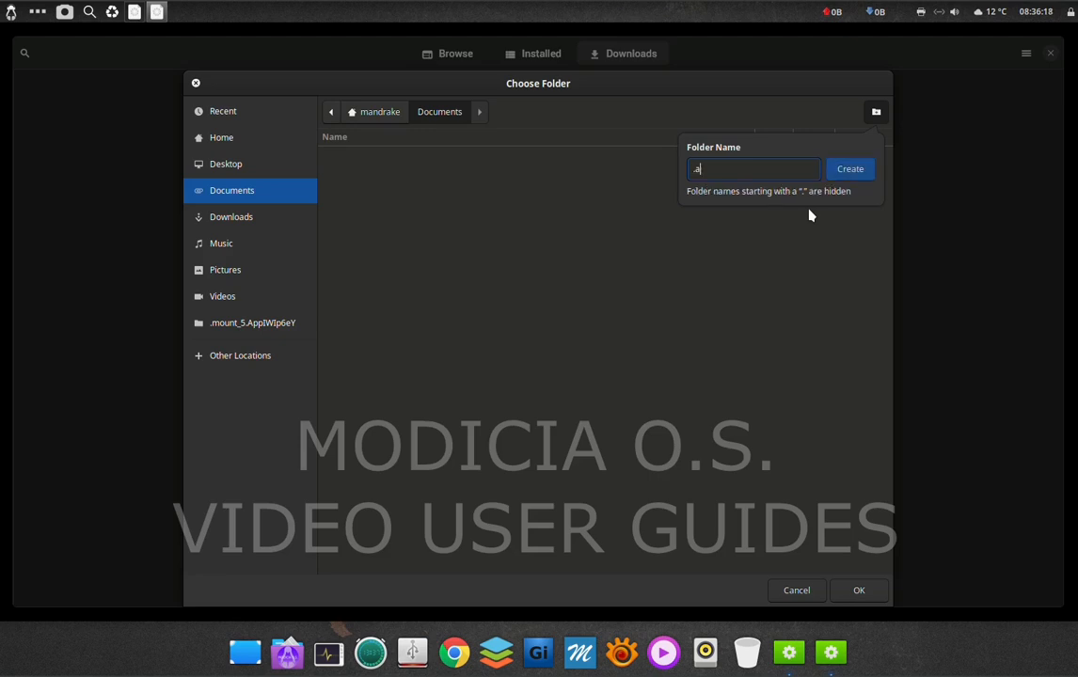
type("ppimagesoftware")
left_click(849, 170)
Turn on showing hidden files and set the new .appimagesoftware folder as the download path
right_click(505, 217)
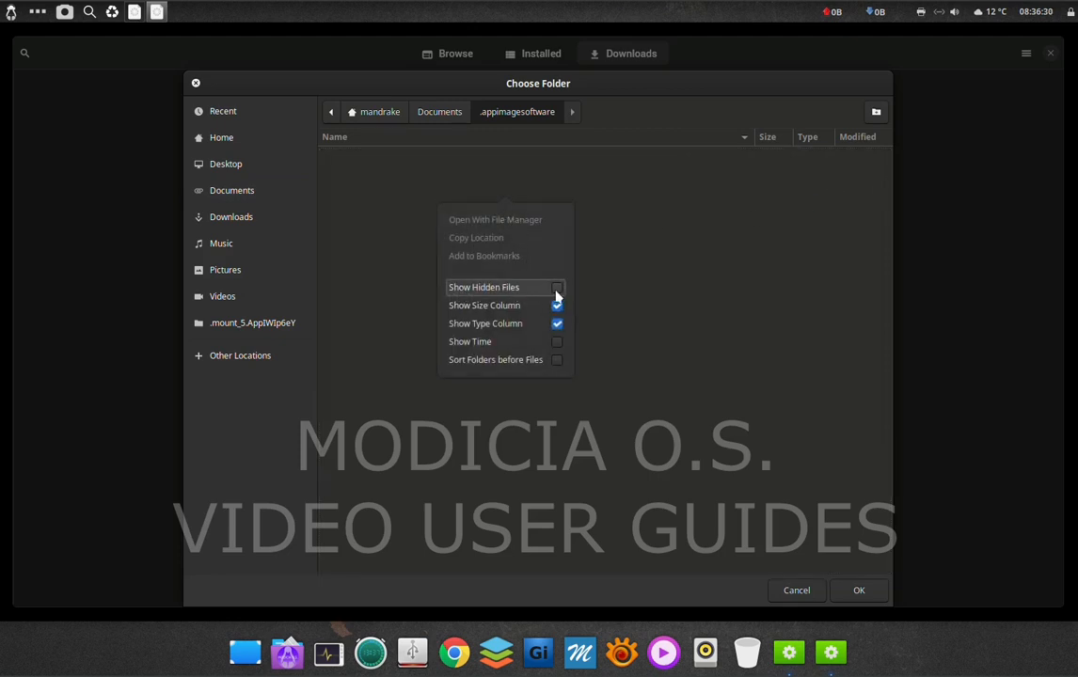
left_click(650, 431)
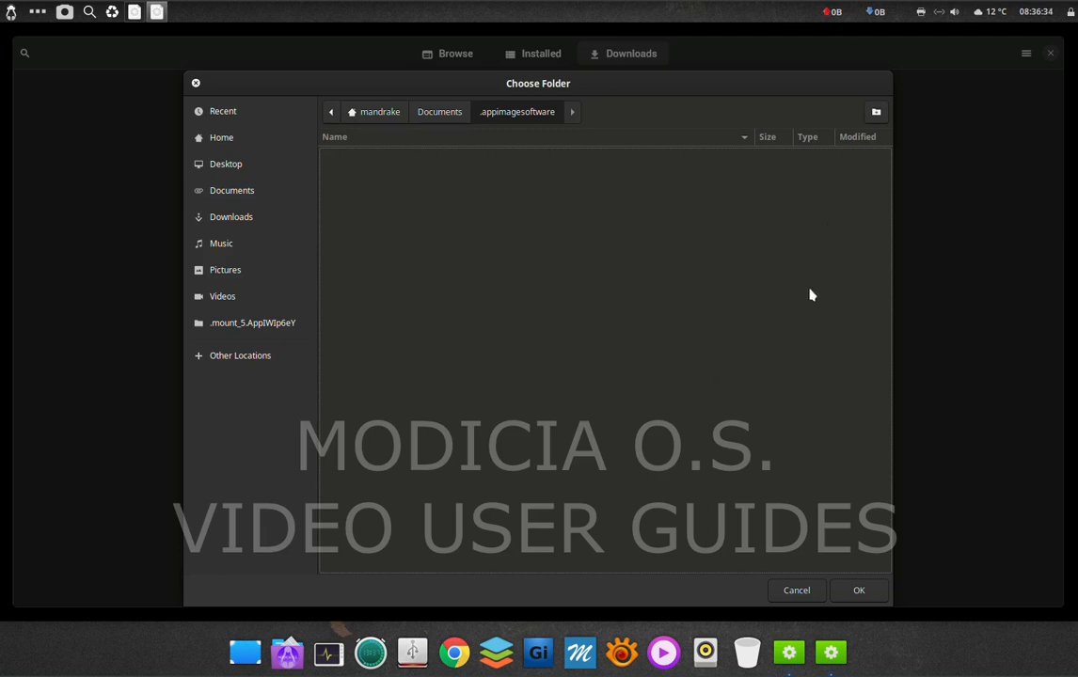
left_click(858, 590)
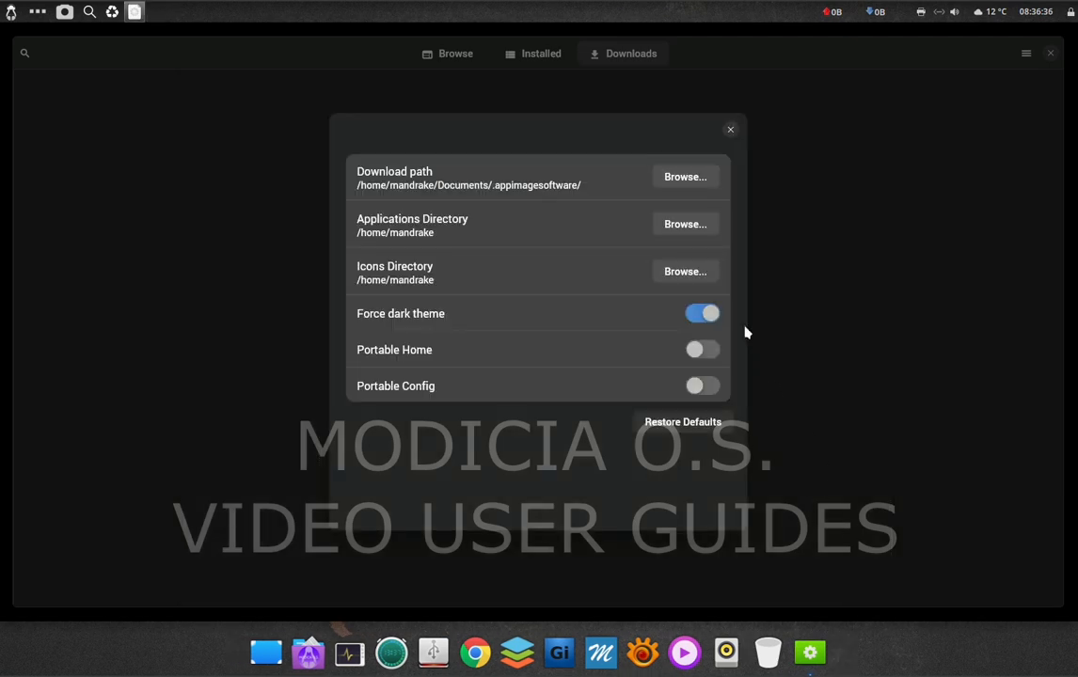
Set the Applications Directory to the .appimagesoftware folder in Documents
left_click(685, 226)
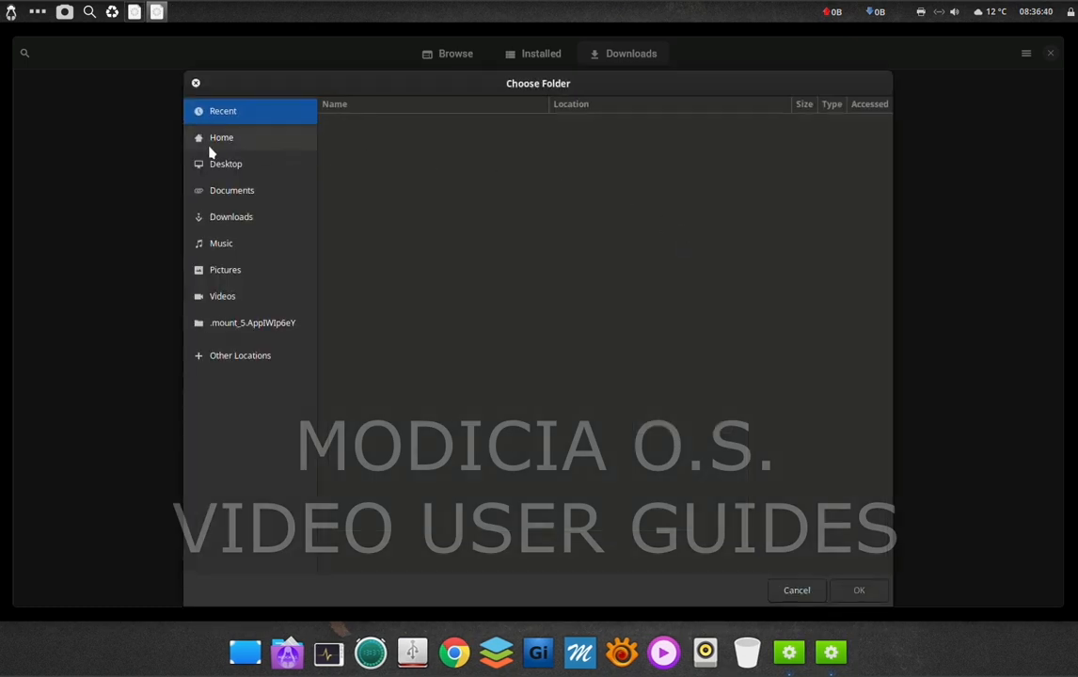
left_click(222, 194)
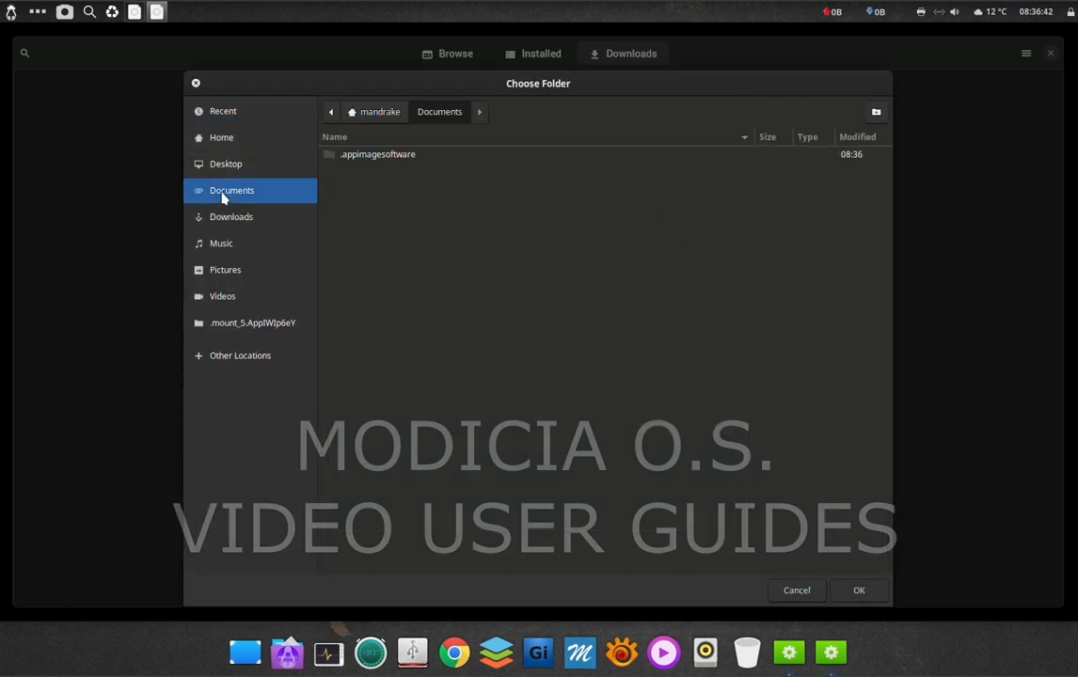
left_click(388, 158)
double_click(387, 158)
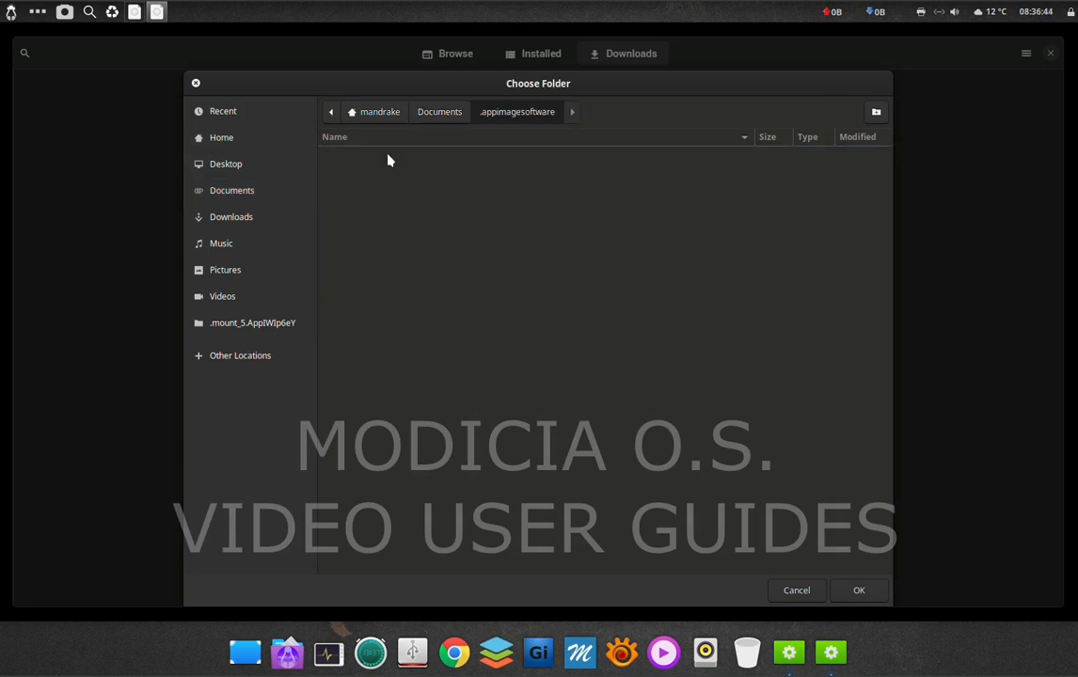
left_click(877, 590)
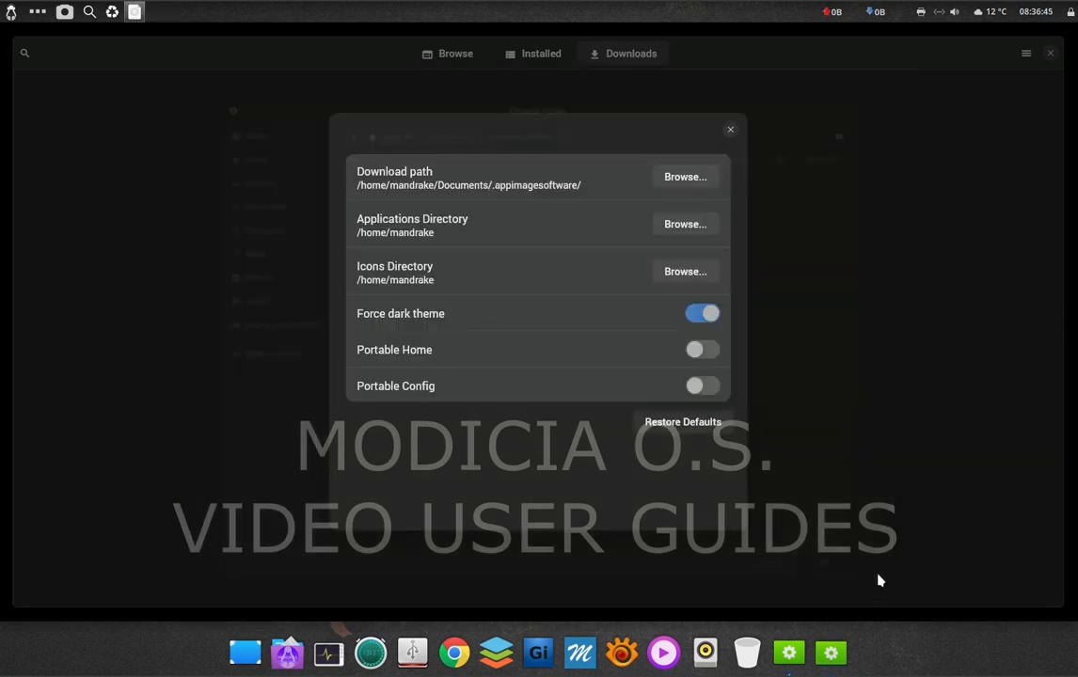
Set the Icons Directory to Documents/.appimagesoftware and close the preferences
left_click(697, 271)
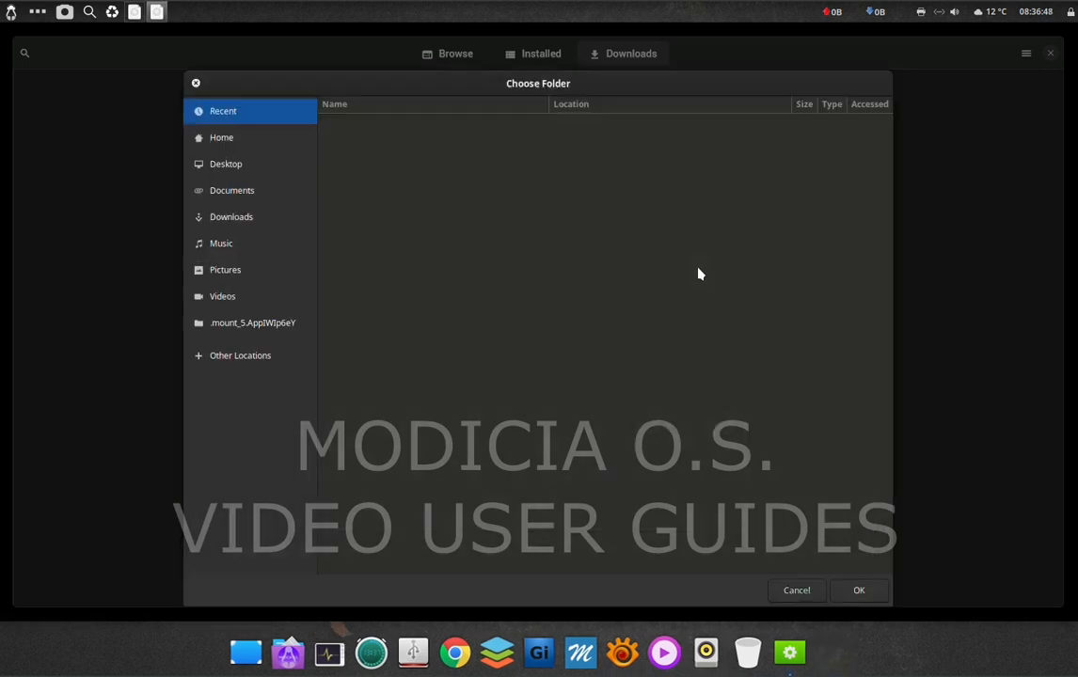
left_click(244, 196)
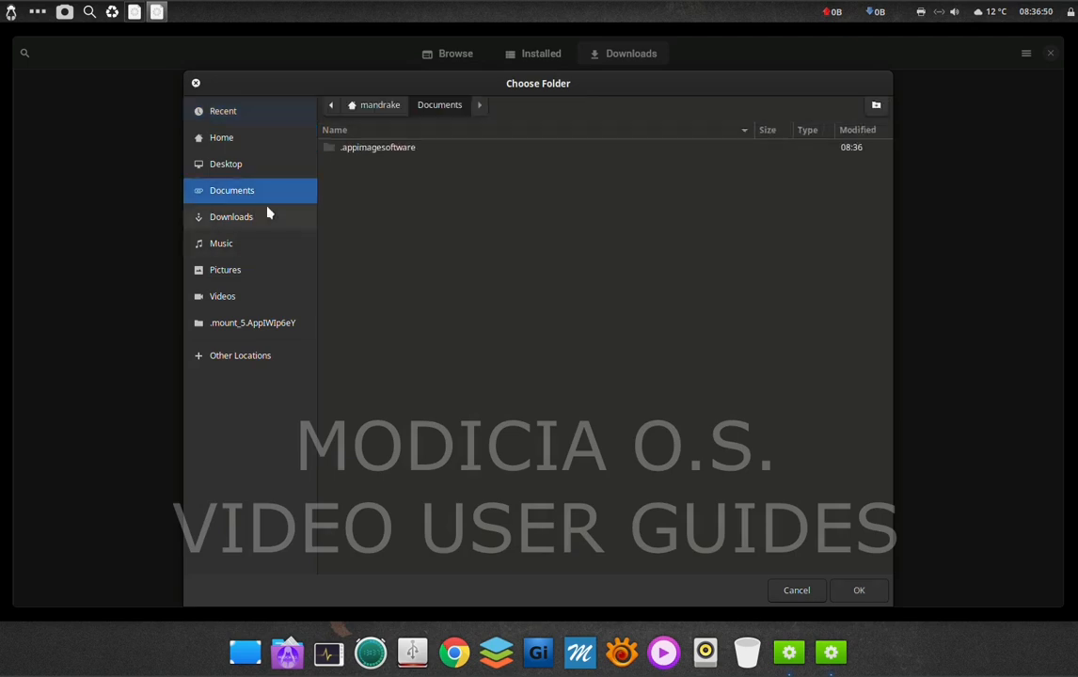
double_click(392, 159)
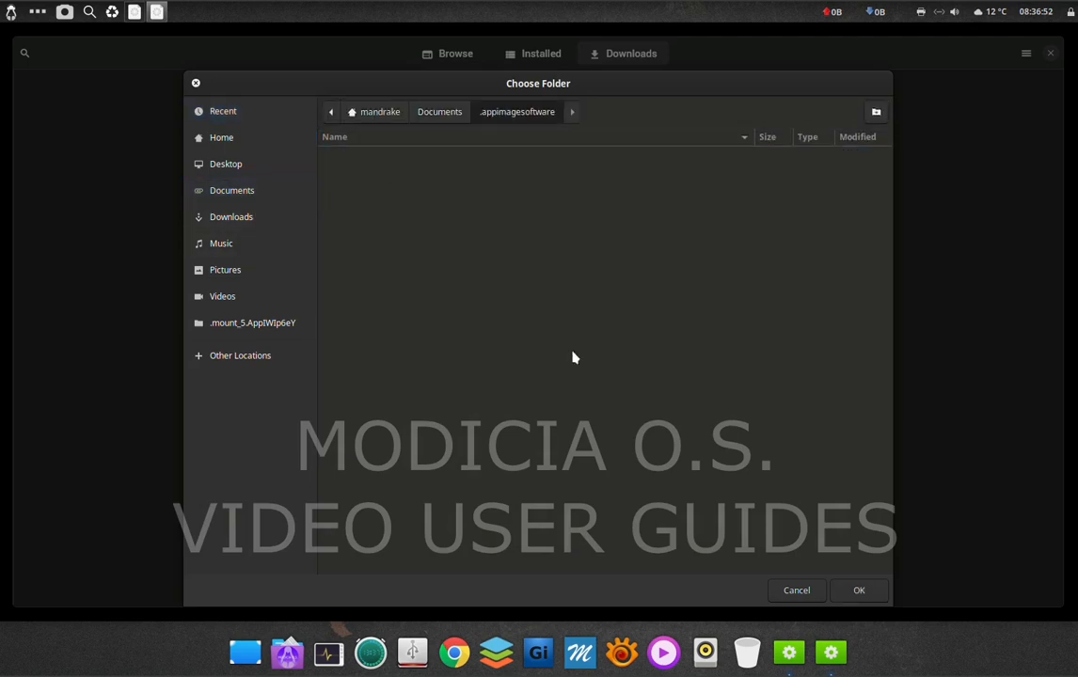
left_click(858, 590)
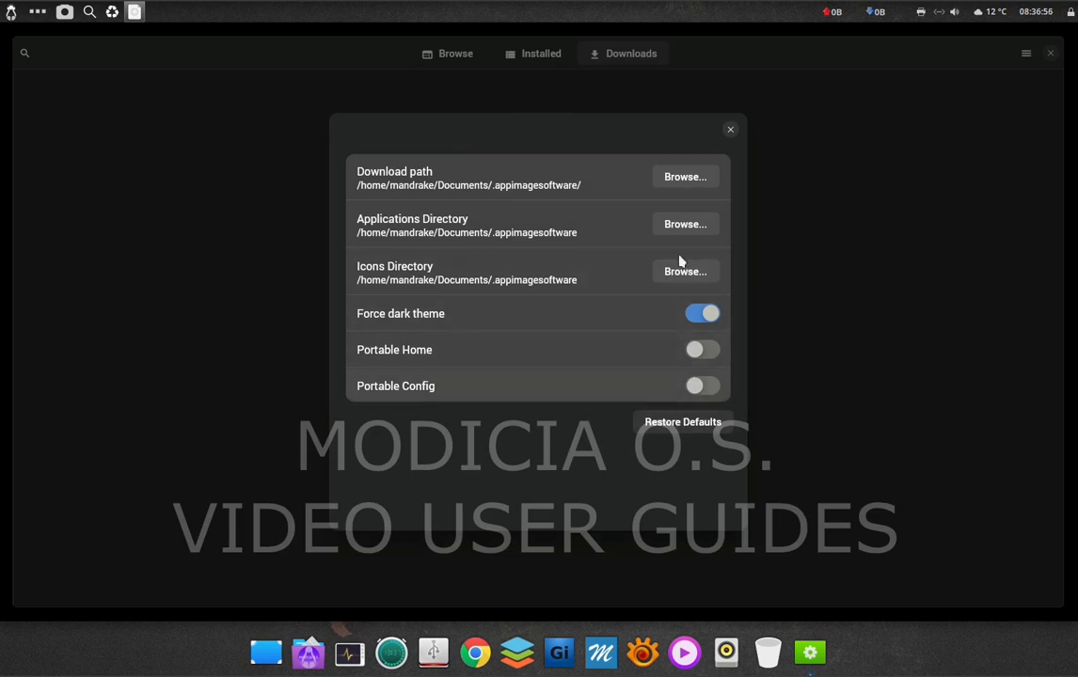
left_click(730, 130)
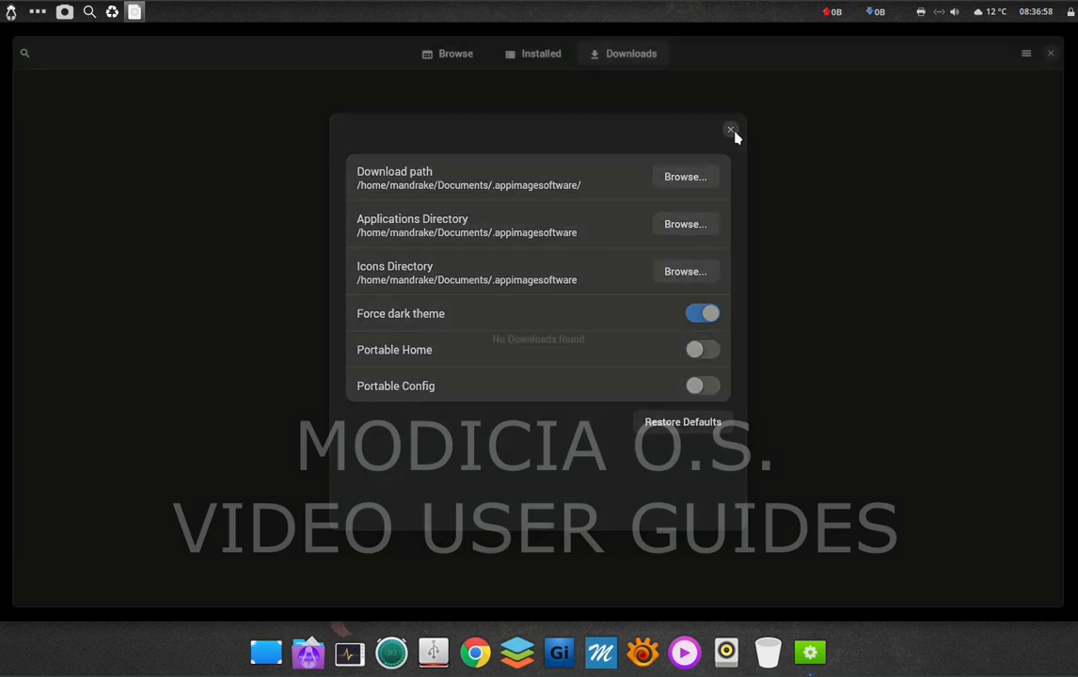
Return to browsing apps and open the Sharp Tune page from the Audio category
left_click(439, 59)
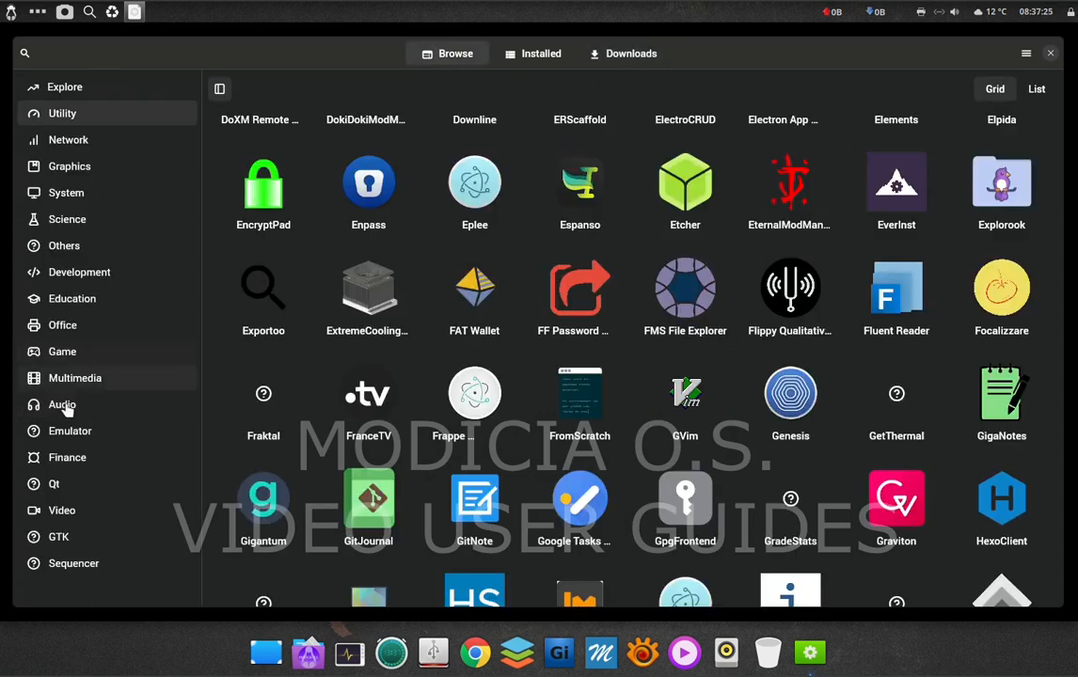
left_click(65, 406)
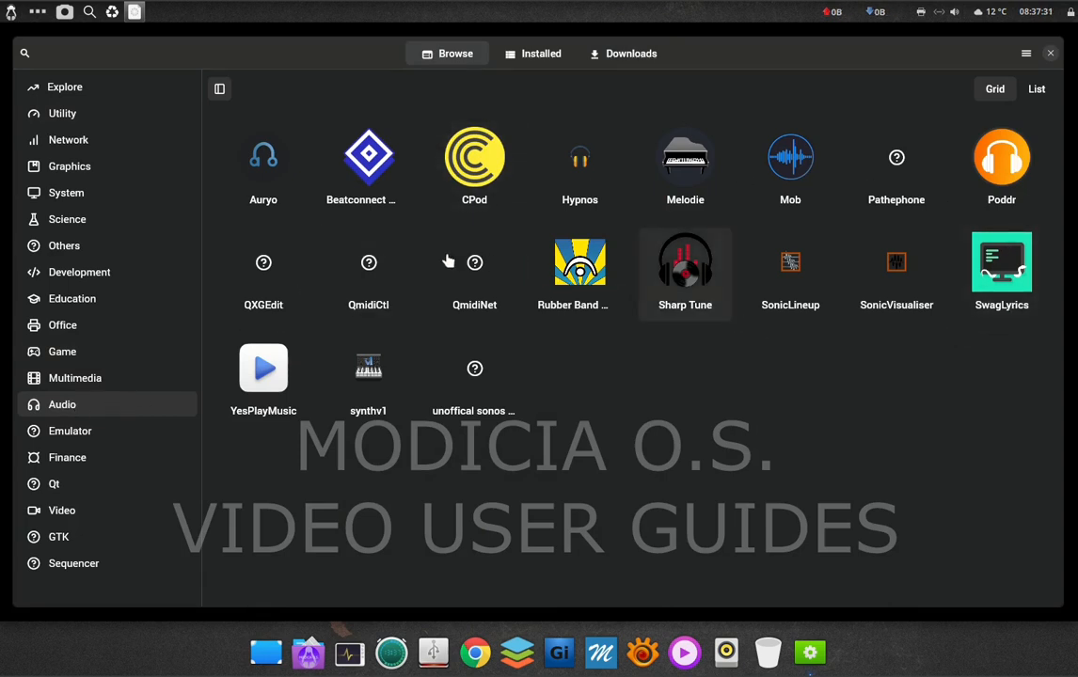
left_click(694, 303)
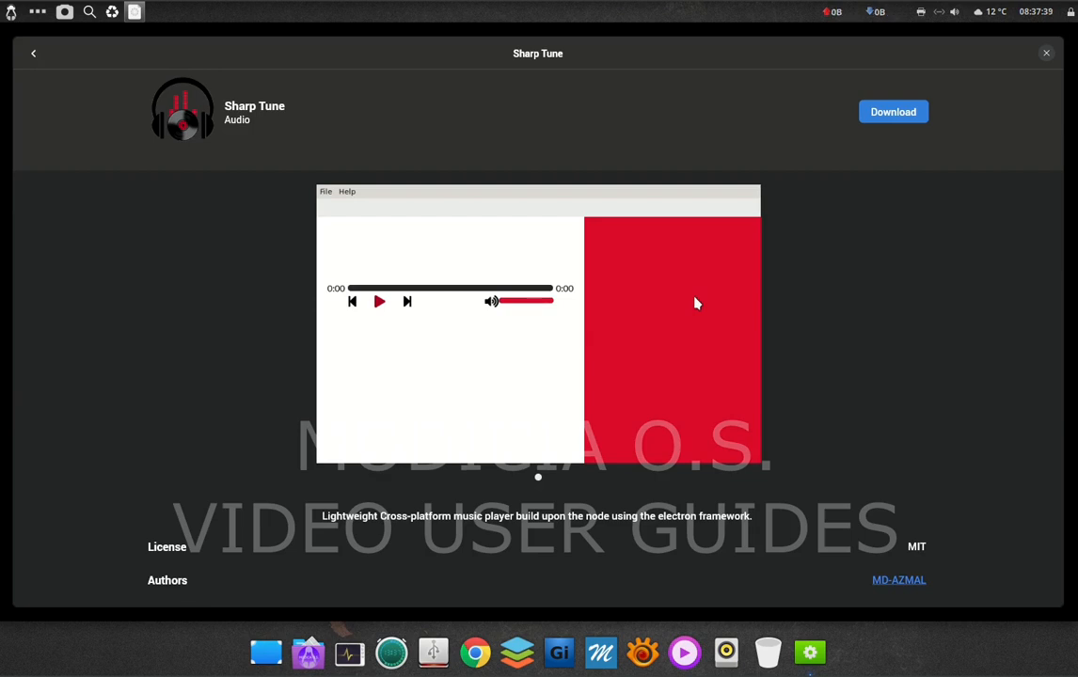
Download sharp-tune-1.0.3-x86_64.AppImage from Sharp Tune release 1.0.3
left_click(892, 113)
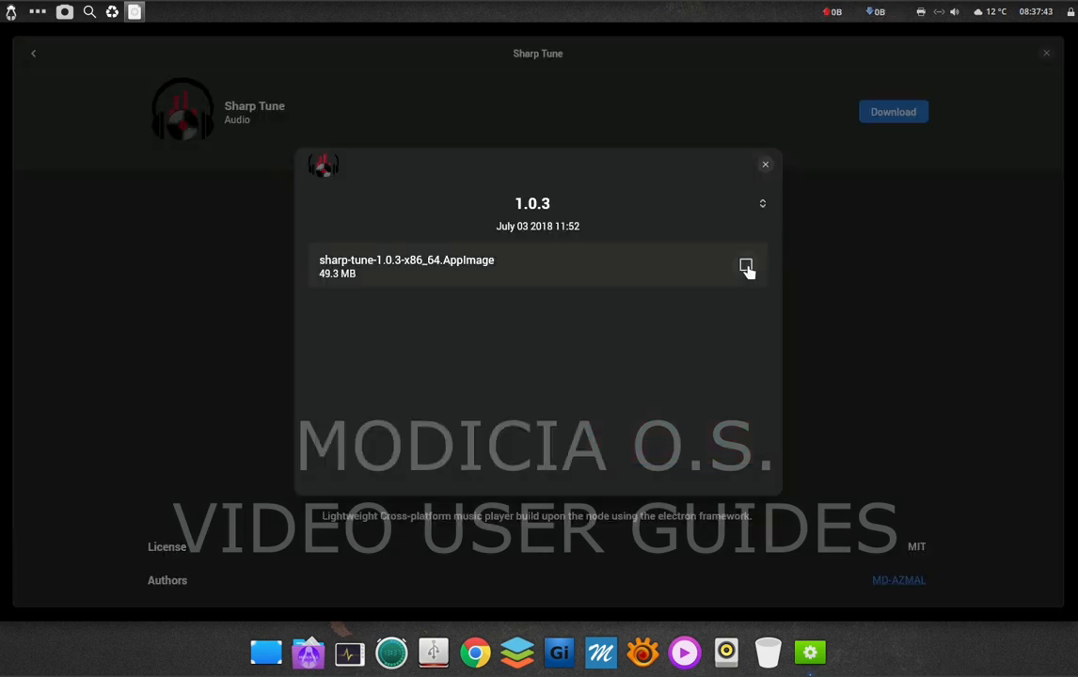
left_click(748, 267)
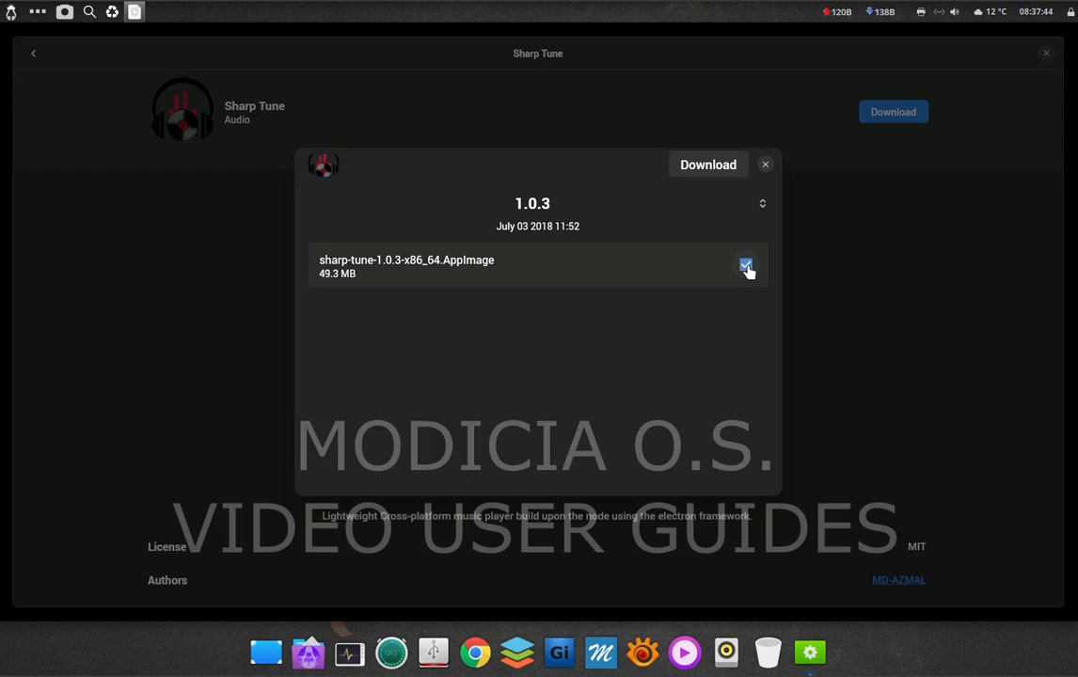
left_click(707, 166)
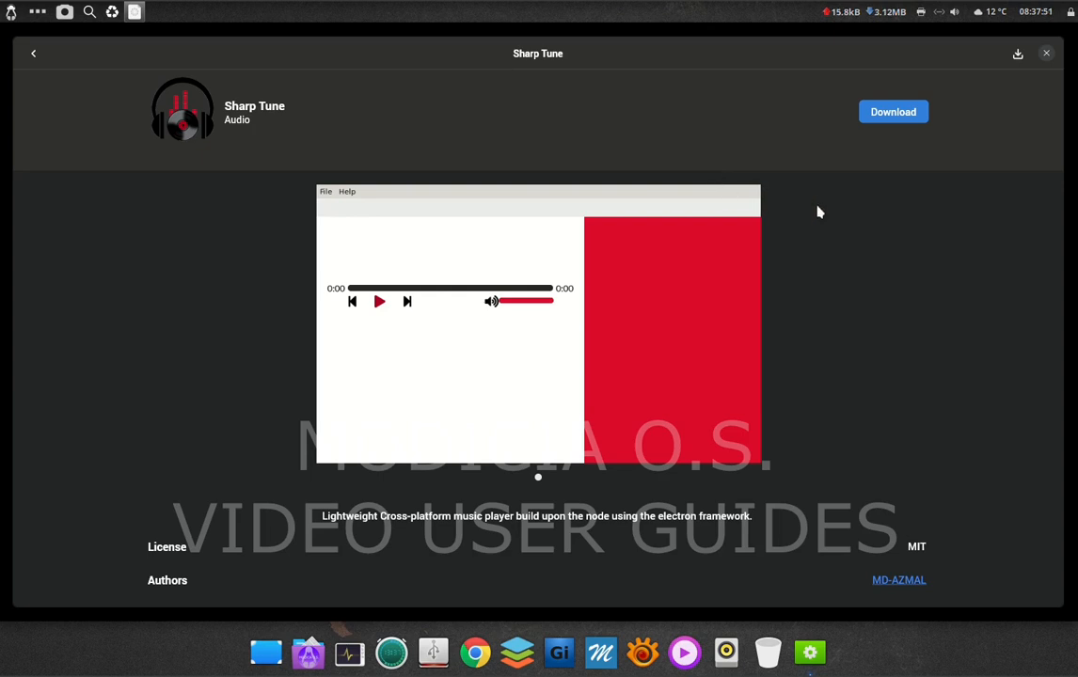
Check the progress of the Sharp Tune download and go back to the Audio category listing
left_click(1019, 56)
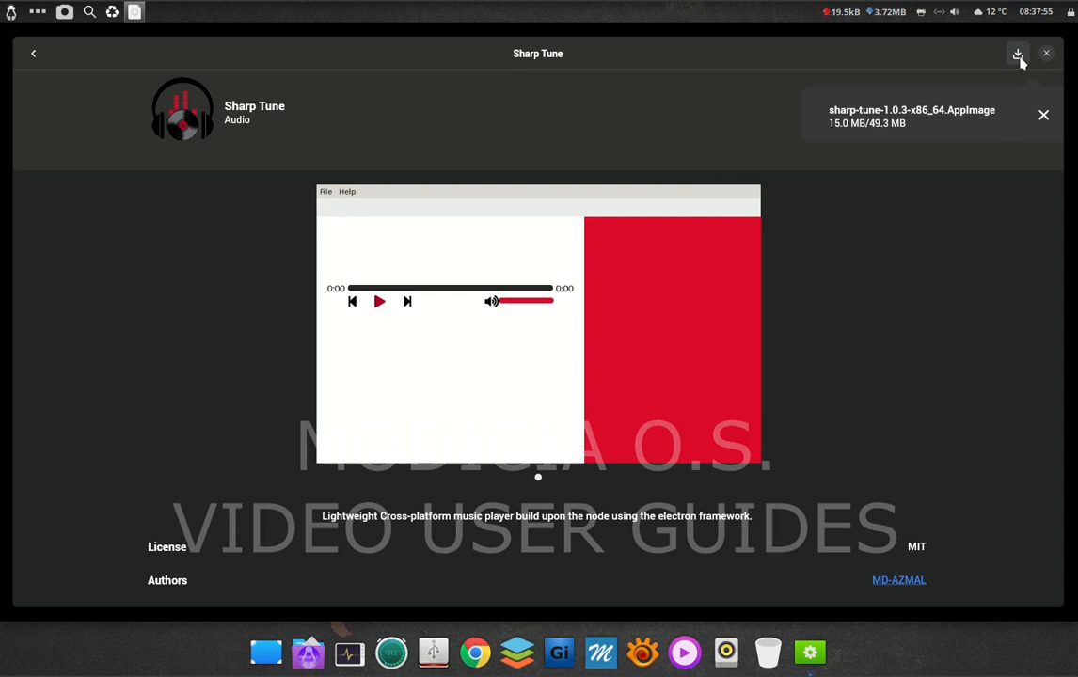
left_click(35, 56)
left_click(35, 56)
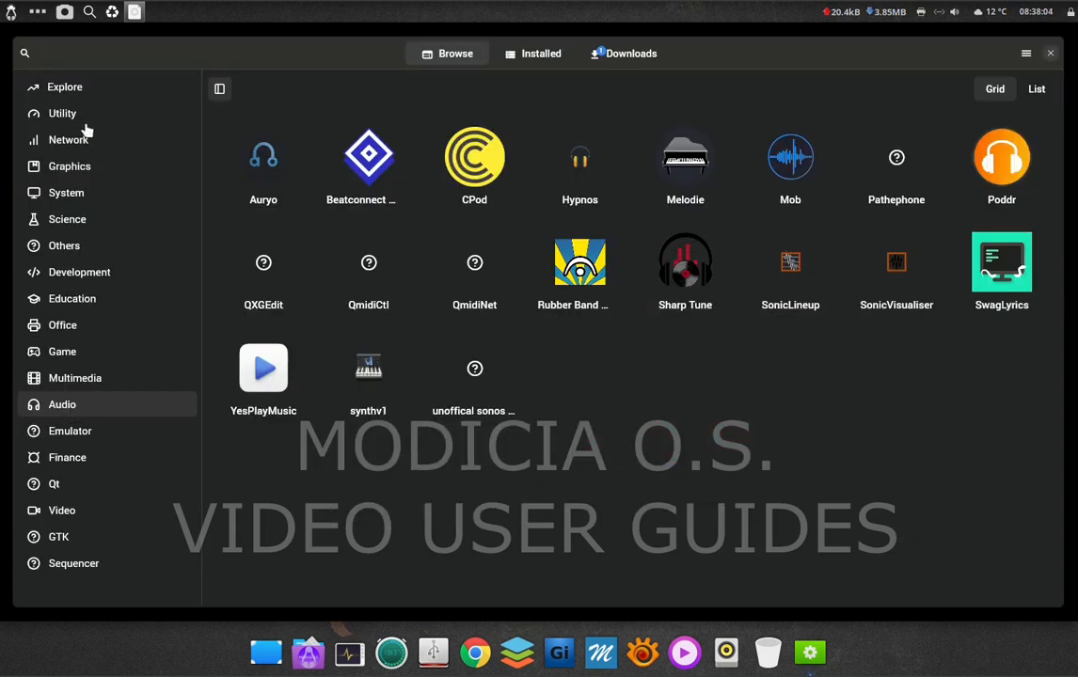
Download subtitles-composer-app-1.0.8-x86_64.AppImage from release 1.0.8 of the subtitles composer app in the Video category
left_click(74, 512)
left_click(376, 270)
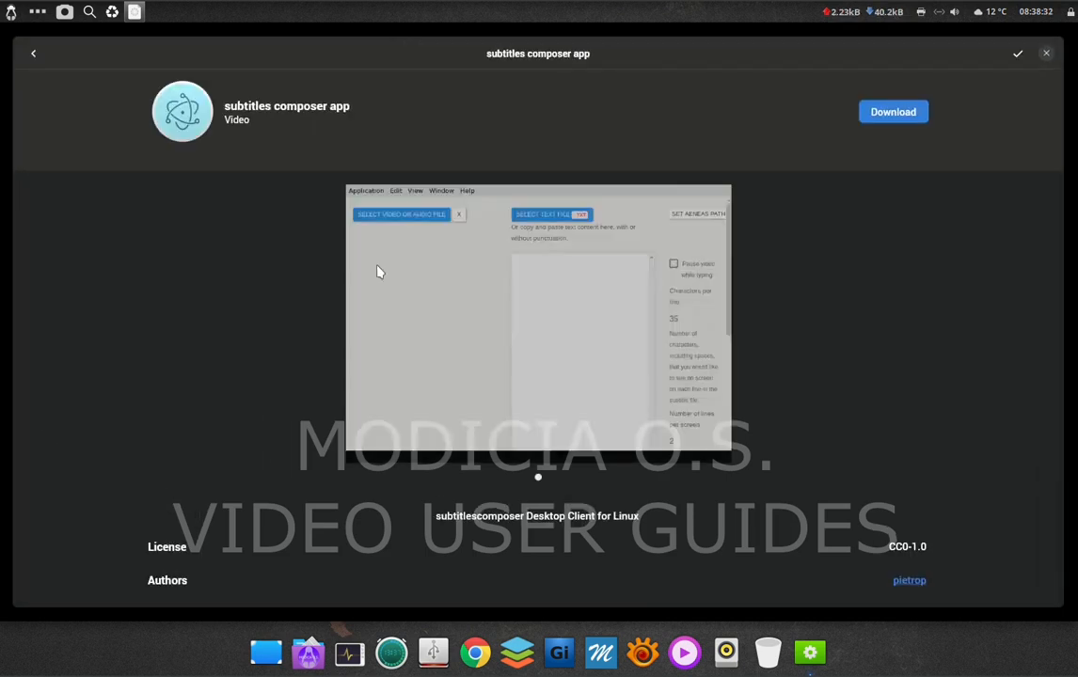
left_click(889, 115)
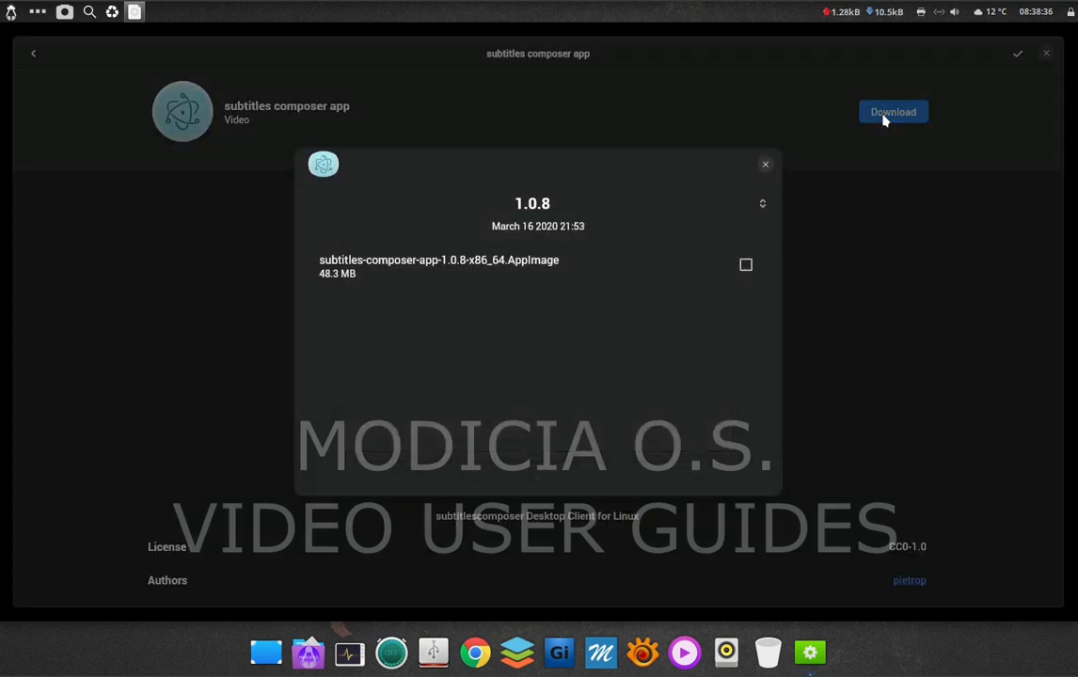
left_click(745, 267)
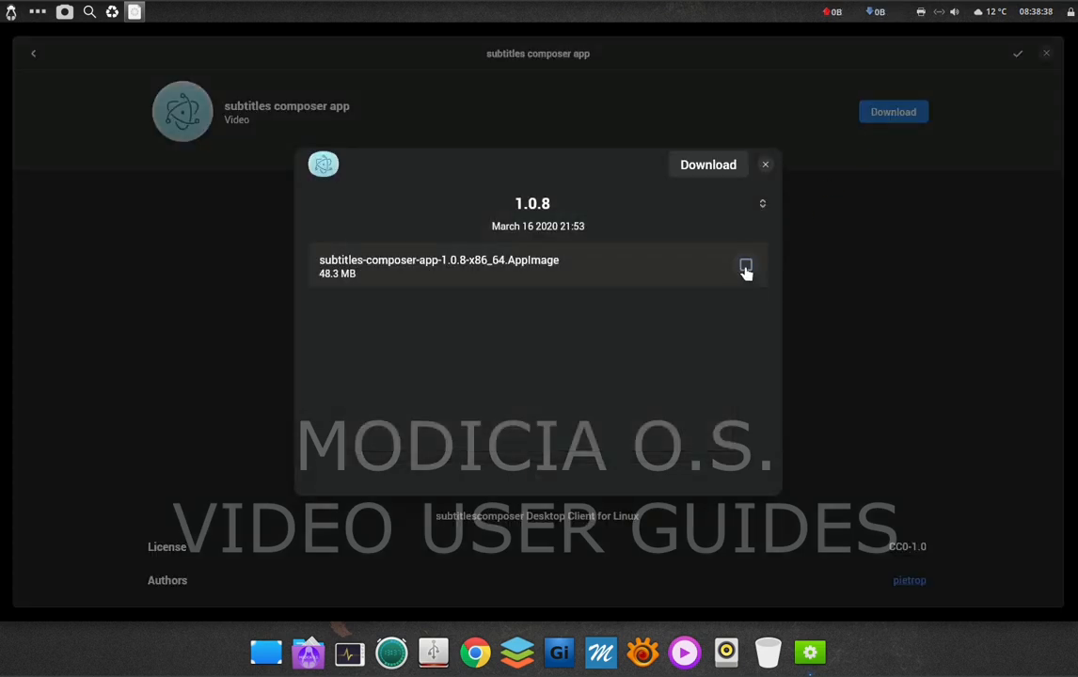
left_click(716, 169)
Check the progress of the subtitles composer download and review the store's lists of downloads and installed apps
left_click(1016, 54)
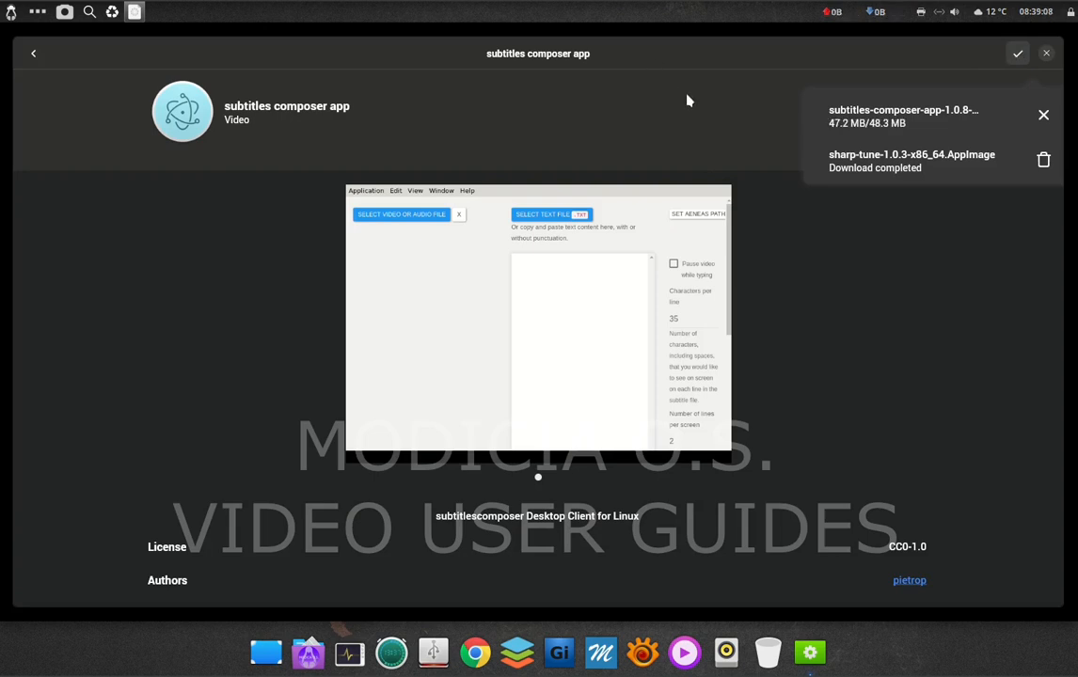
left_click(35, 58)
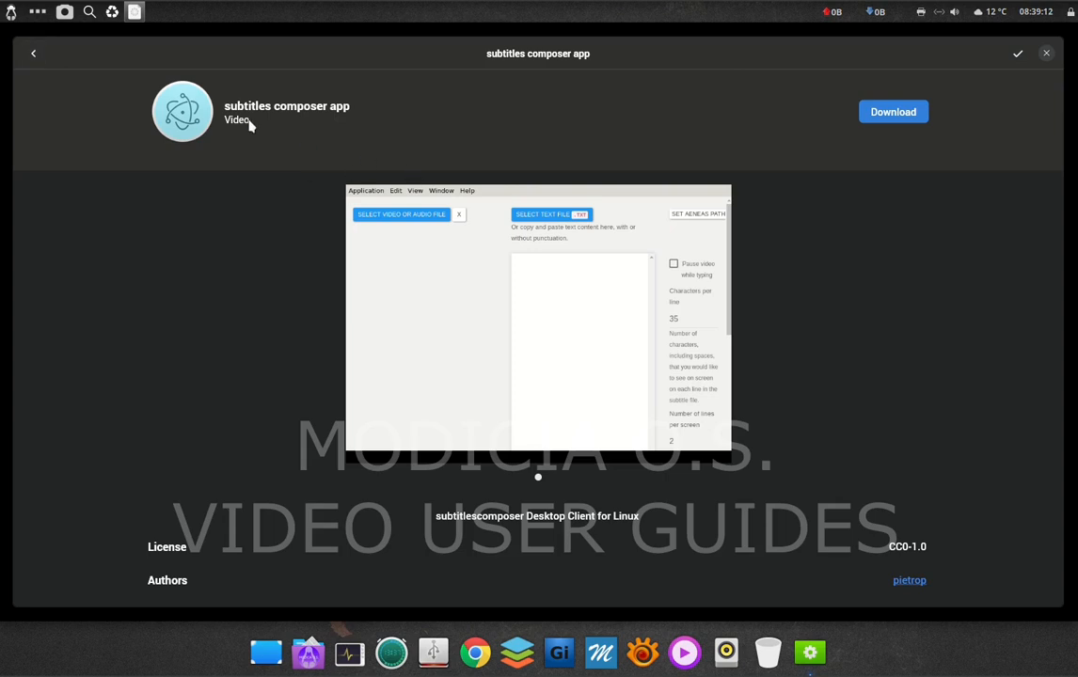
left_click(33, 52)
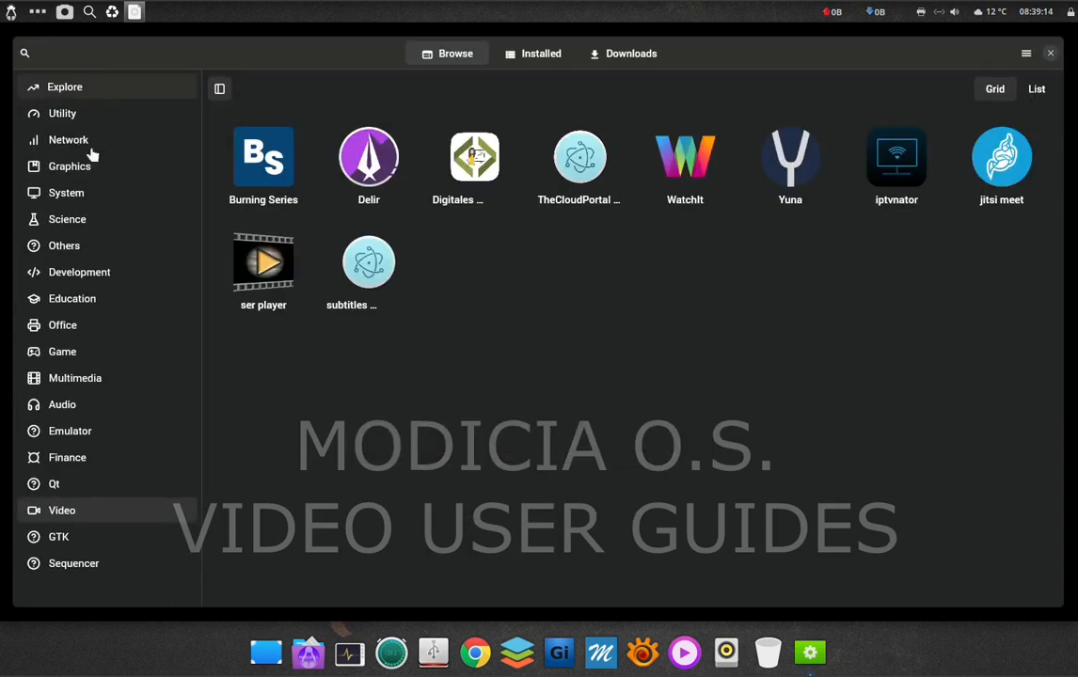
left_click(613, 58)
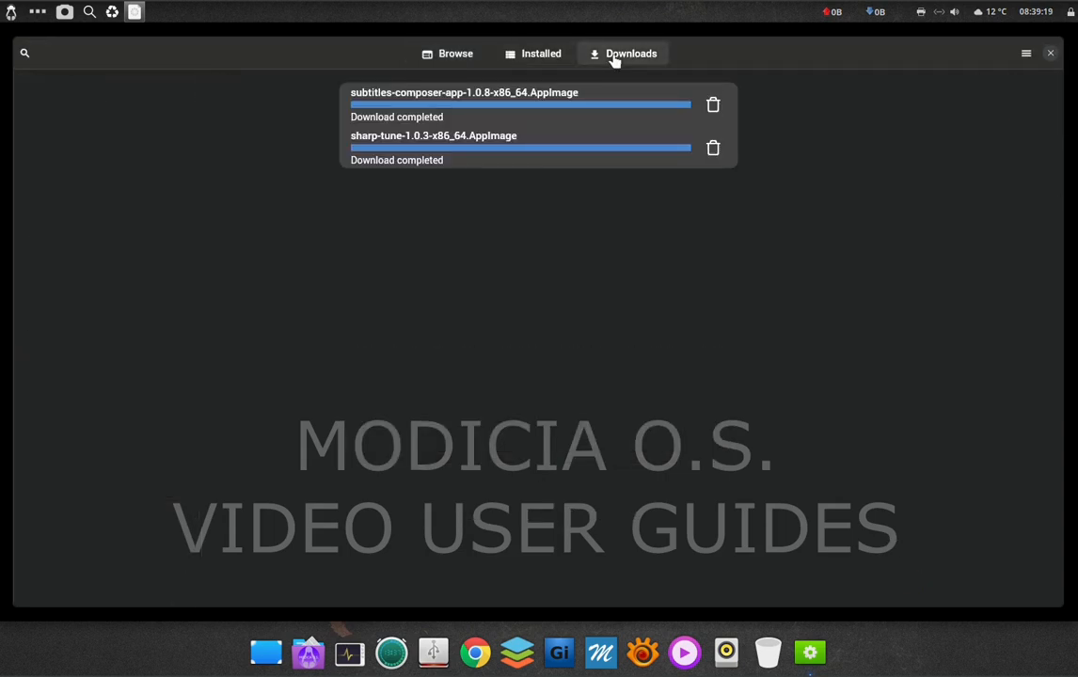
left_click(533, 54)
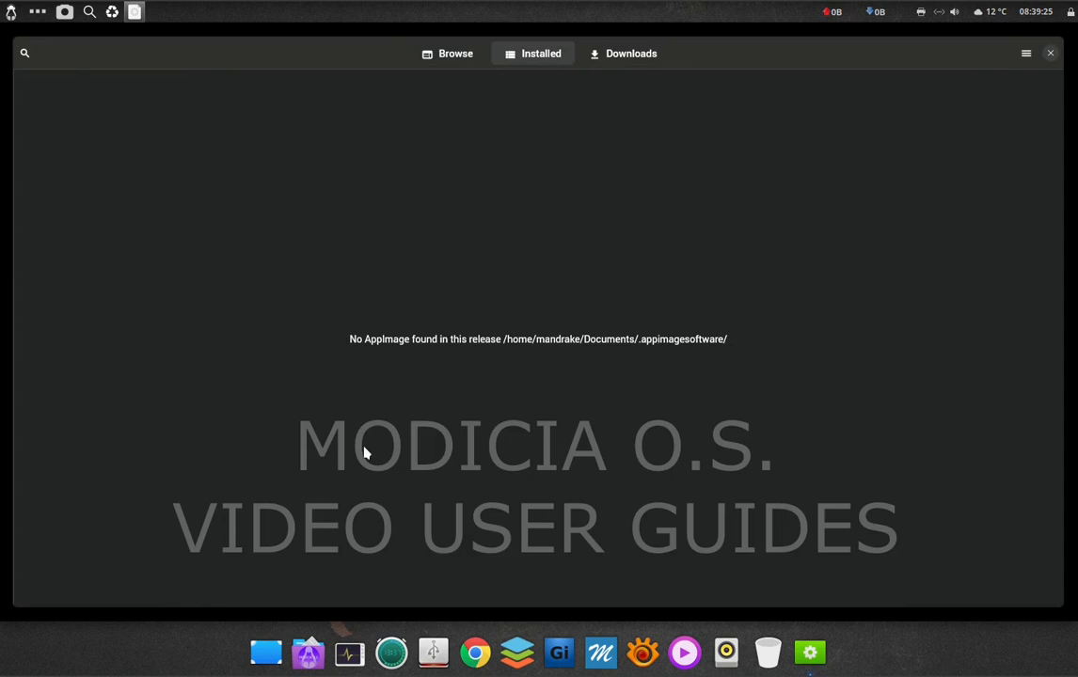
Switch to the file manager, show hidden files in Documents, and open the .appimagesoftware folder
left_click(307, 658)
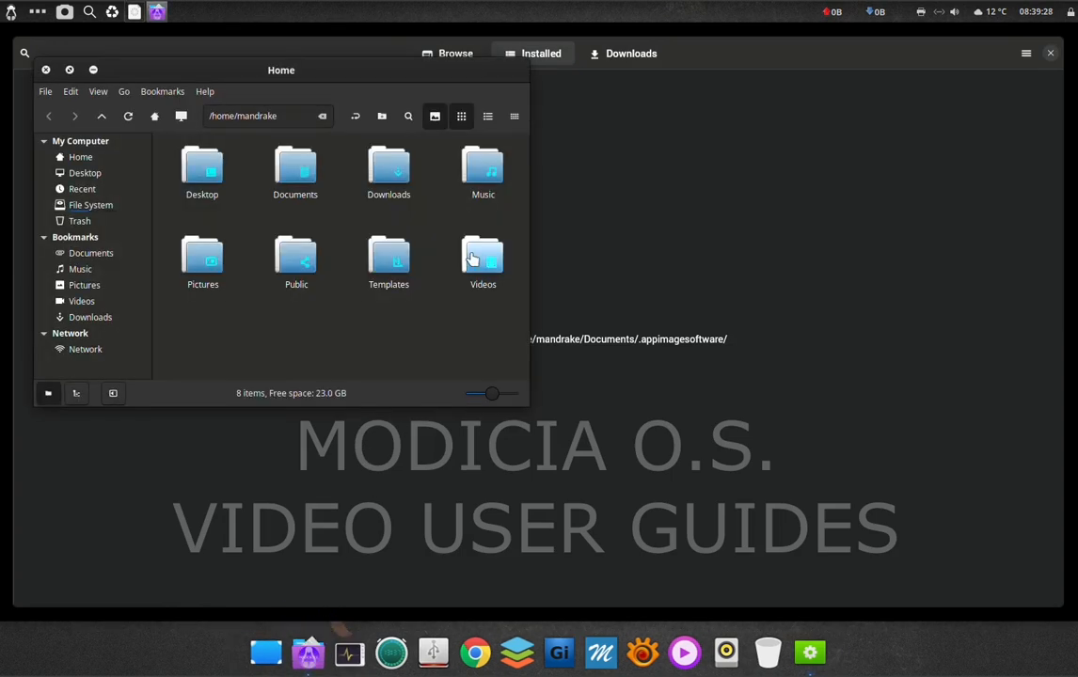
double_click(299, 169)
left_click_drag(348, 74, 589, 133)
right_click(468, 239)
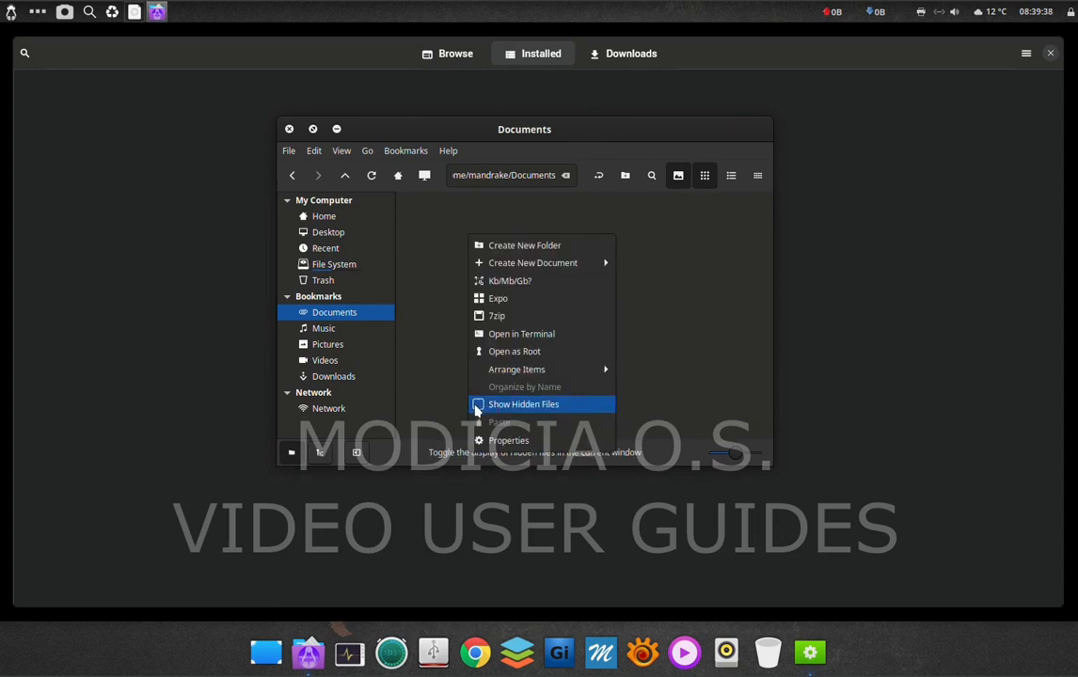
left_click(475, 407)
double_click(457, 259)
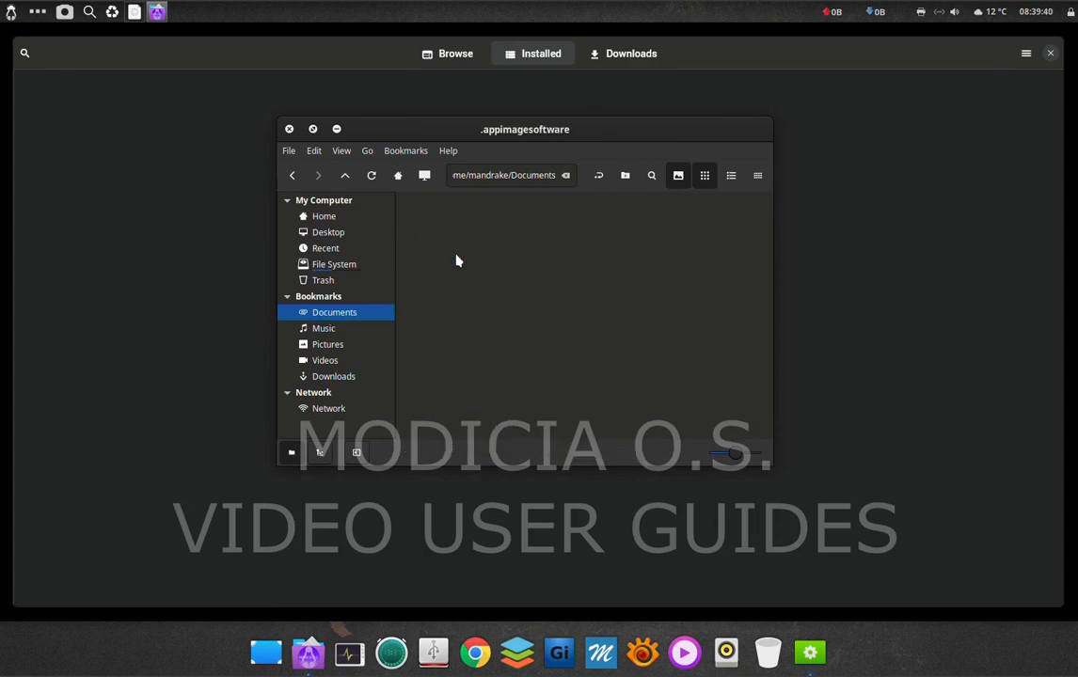
Allow executing sharp-tune-1.0.3-x86_64.AppImage as a program in its file permissions and close its properties
right_click(455, 269)
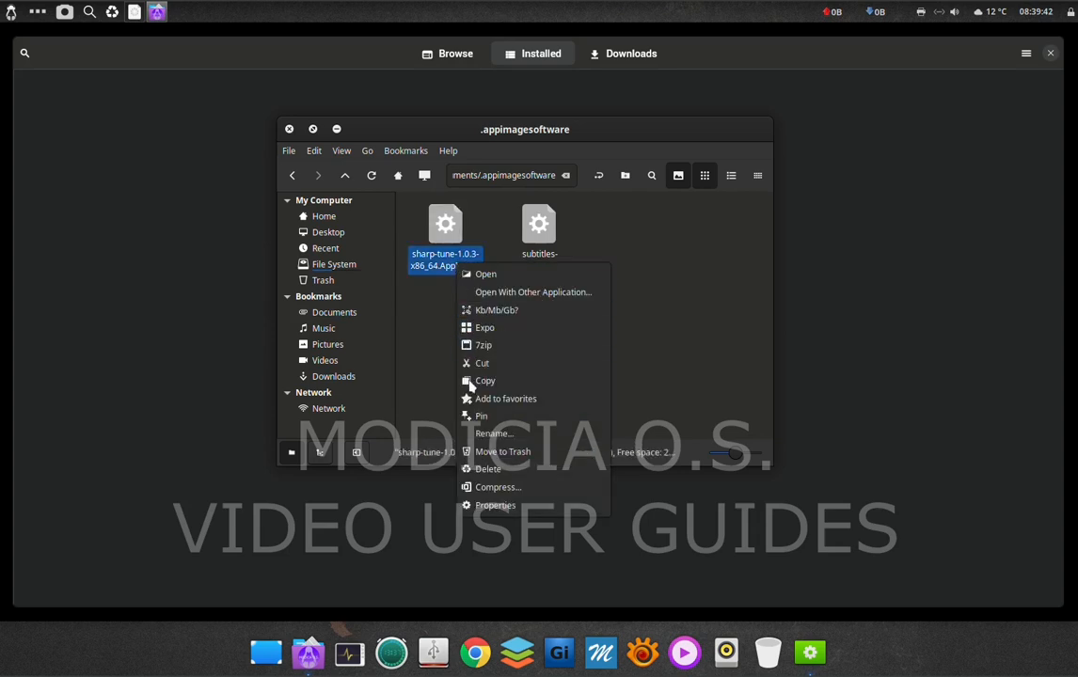
left_click(493, 506)
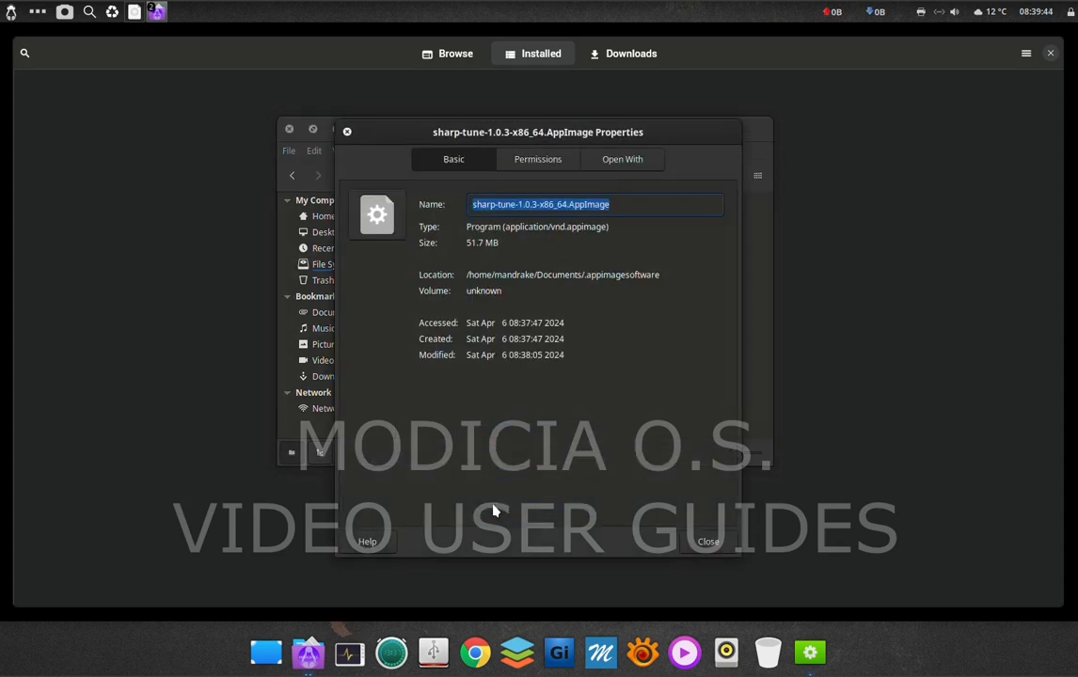
left_click(550, 164)
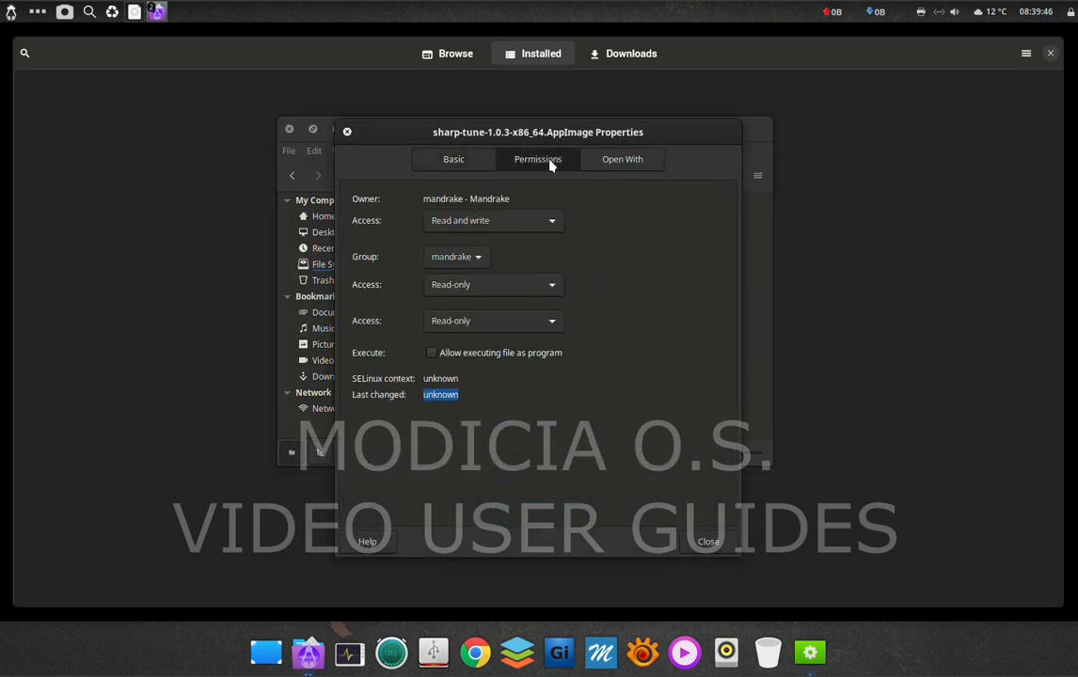
left_click(432, 355)
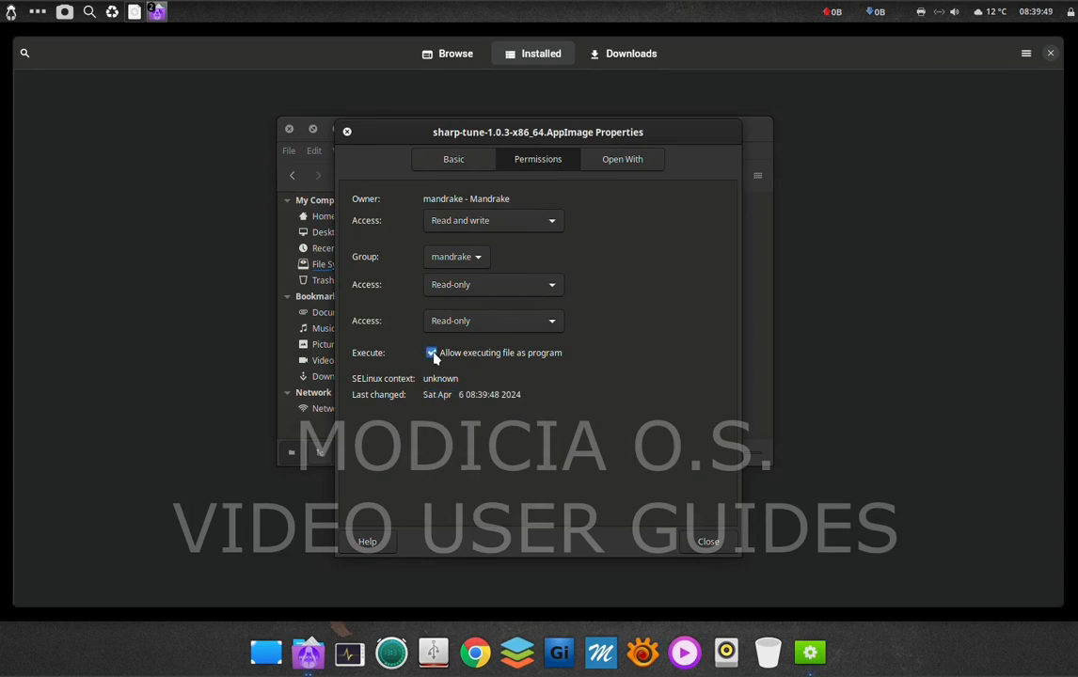
left_click(700, 553)
Allow executing subtitles-composer-app-1.0.8-x86_64.AppImage as a program in its file permissions and close its properties
right_click(550, 290)
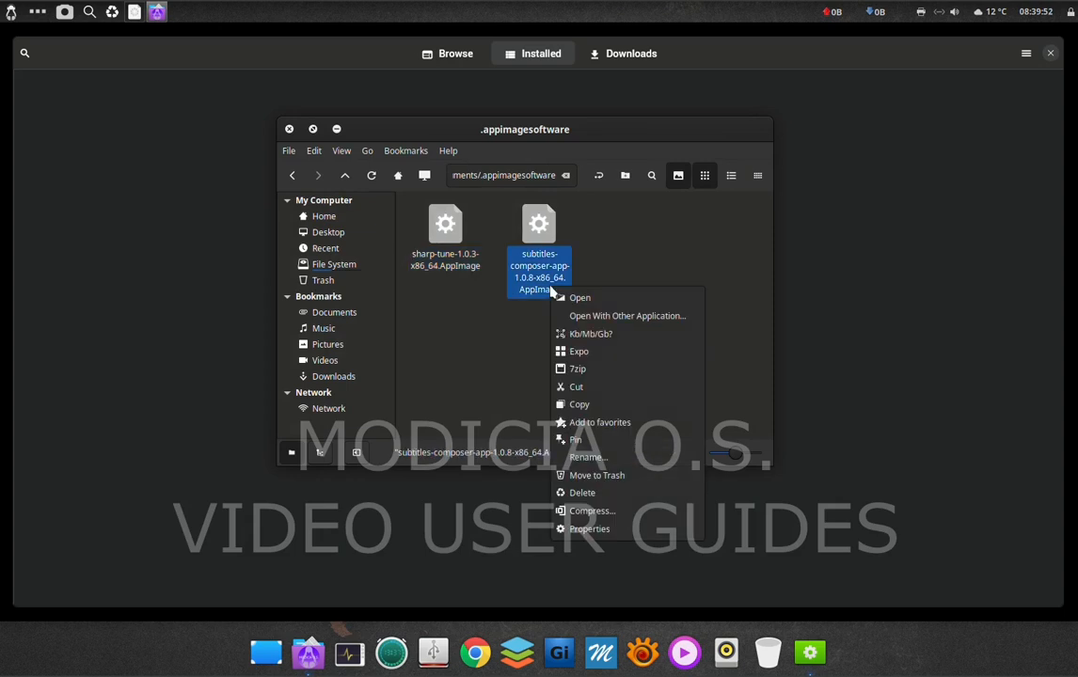
left_click(608, 529)
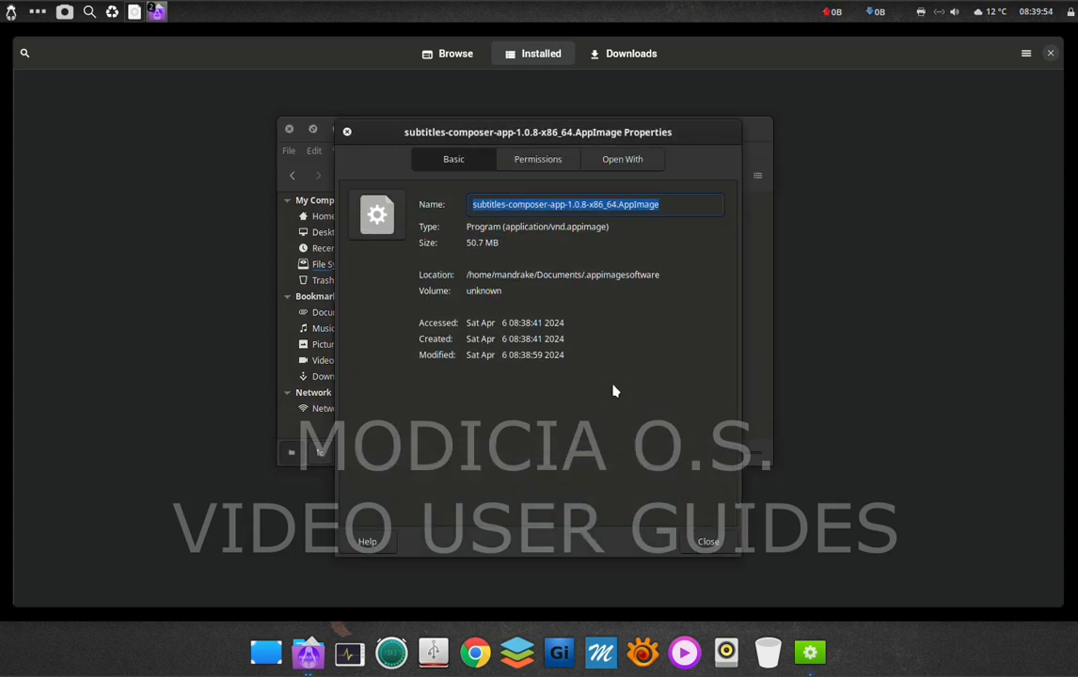
left_click(550, 166)
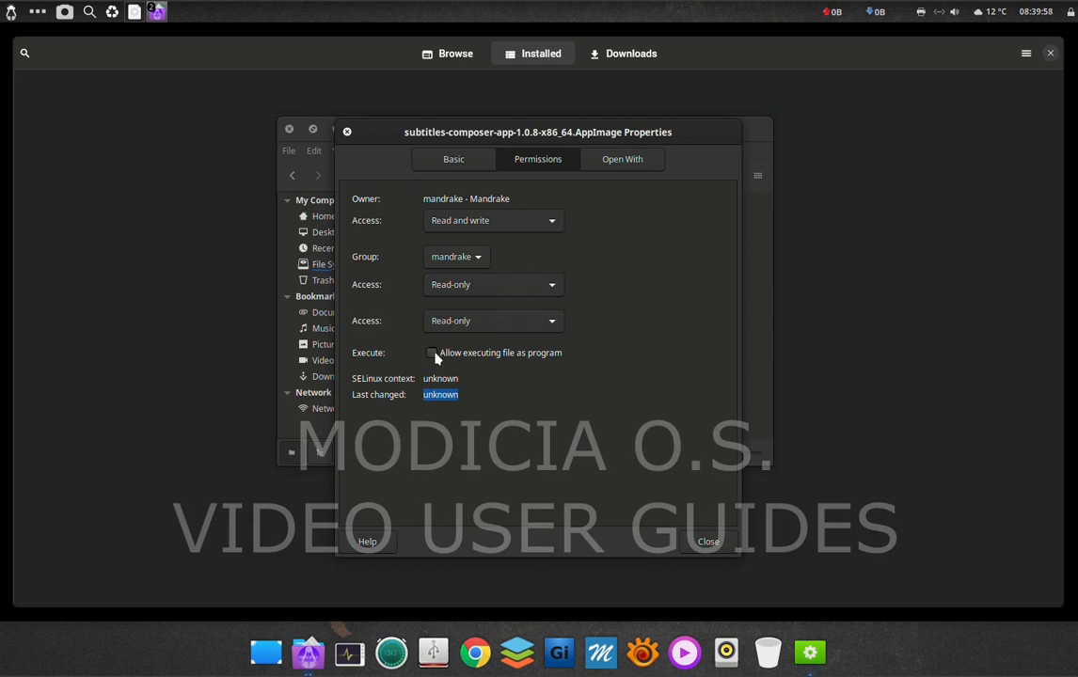
left_click(431, 354)
left_click(710, 544)
Turn off the display of hidden files in the file manager window
left_click(693, 366)
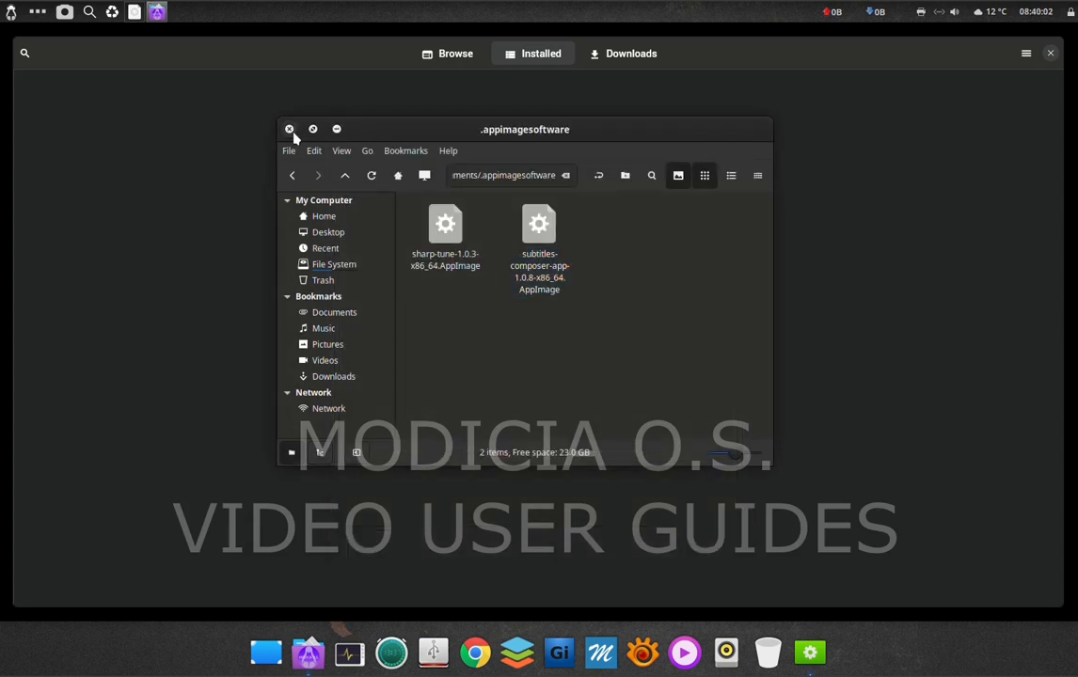
right_click(631, 302)
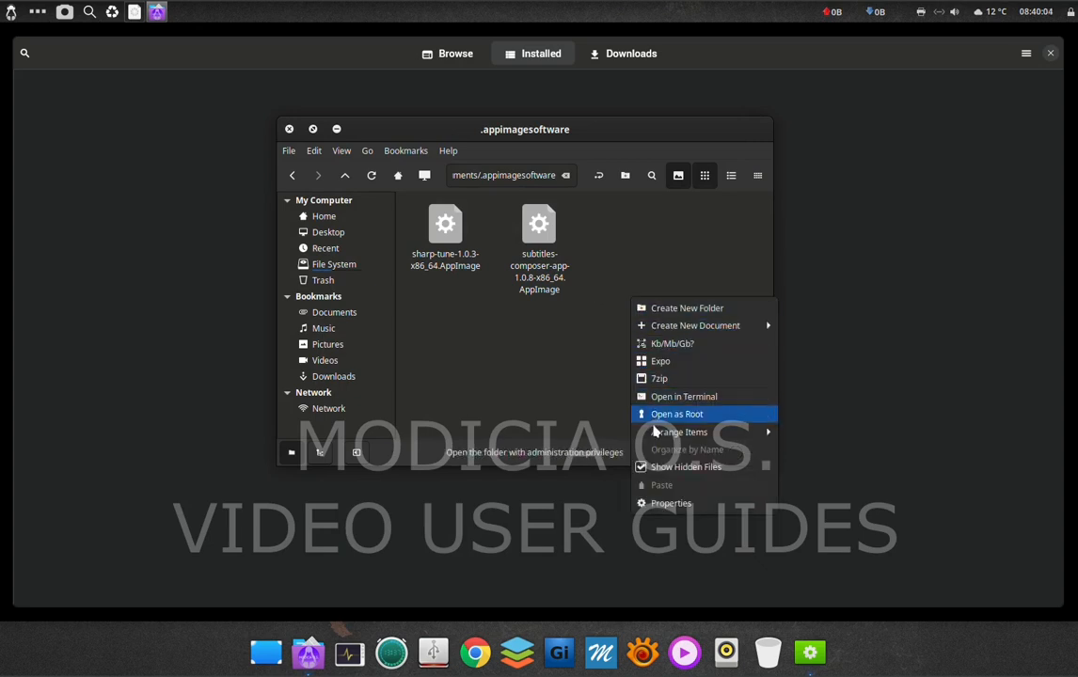
left_click(662, 462)
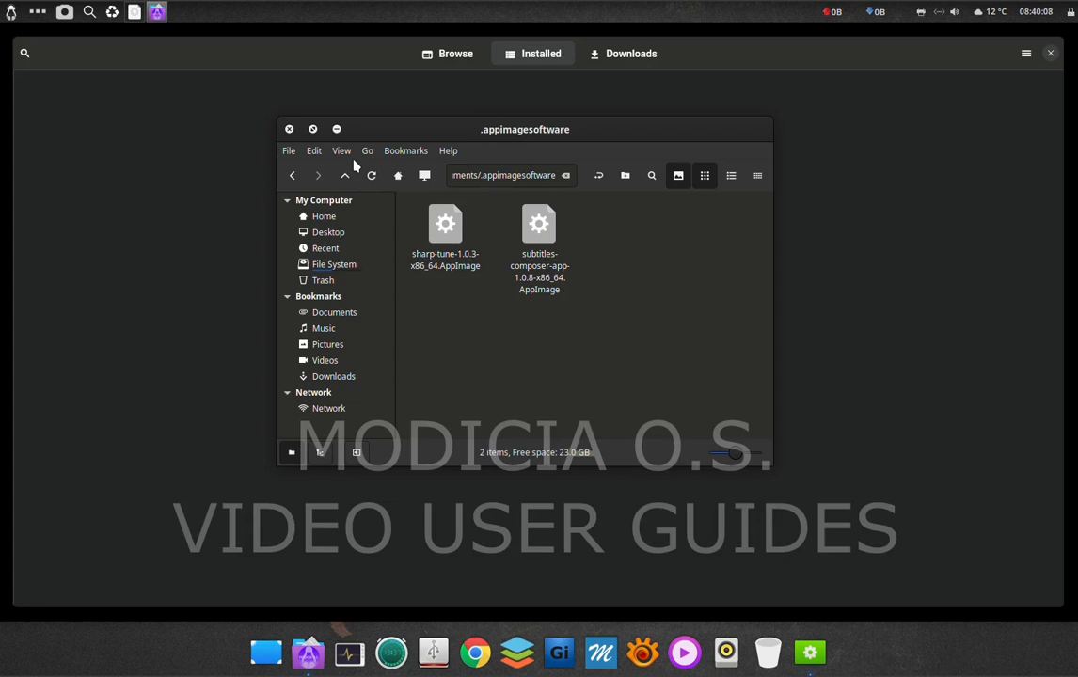
Run the sharp-tune and subtitles-composer-app AppImages from the folder and accept integrating each one with the system
left_click(448, 250)
double_click(447, 250)
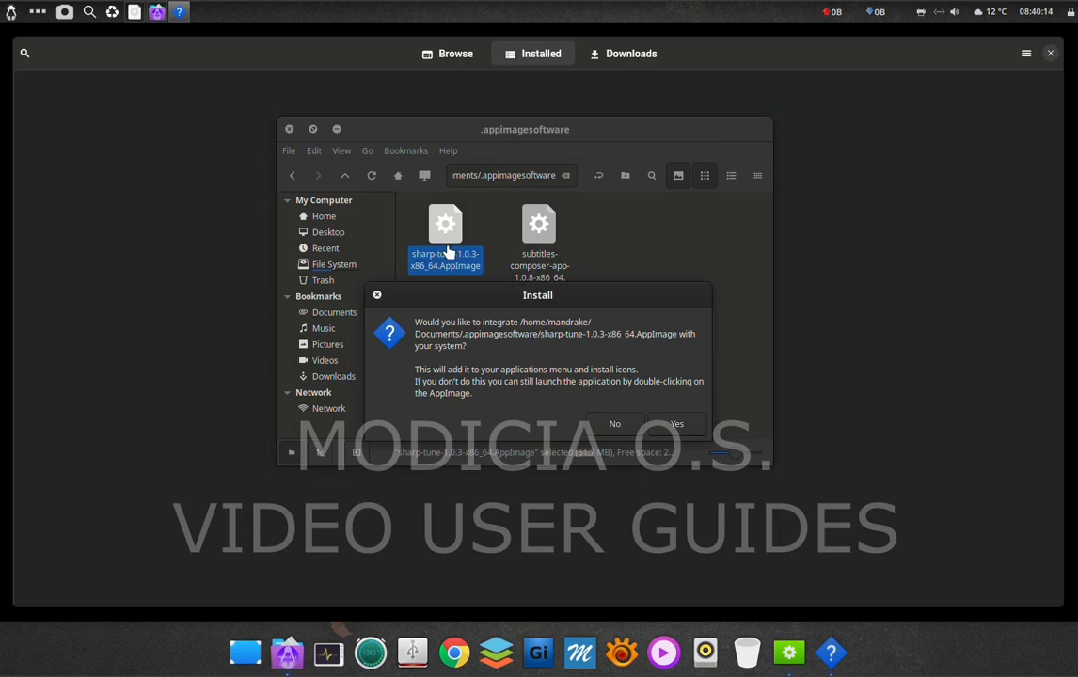
left_click(676, 428)
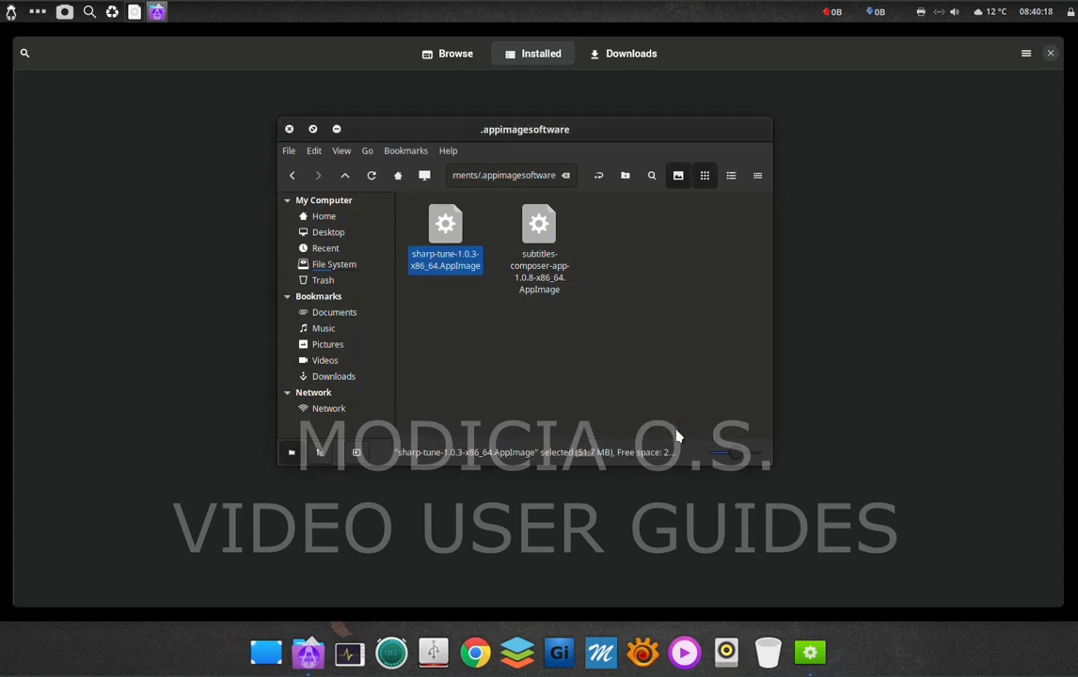
left_click(534, 289)
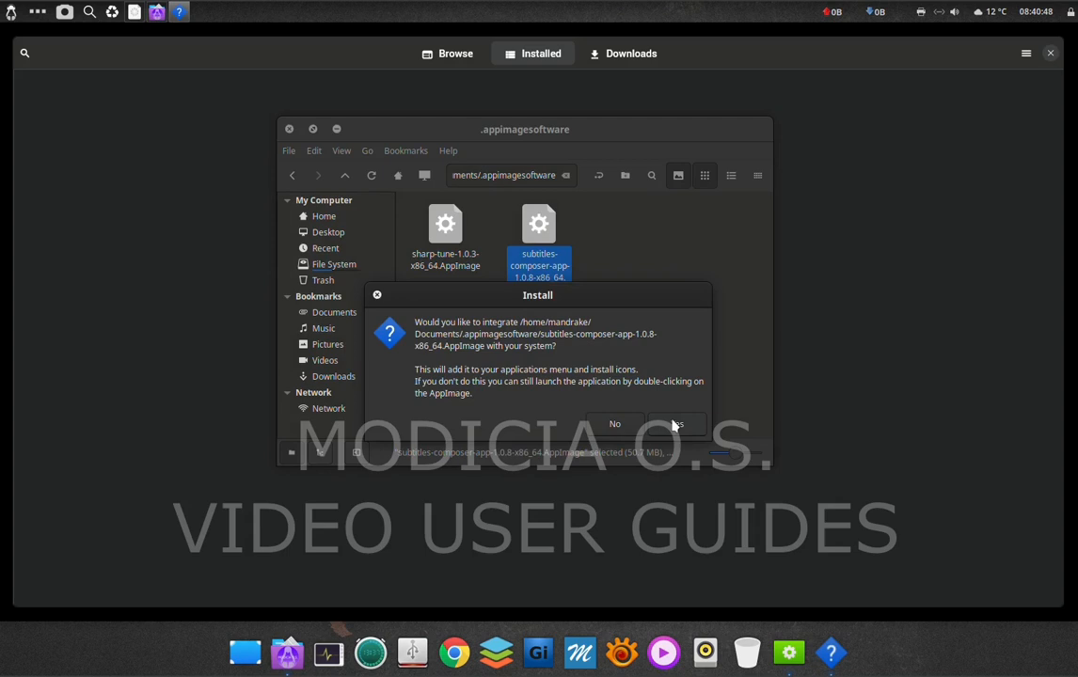
left_click(673, 424)
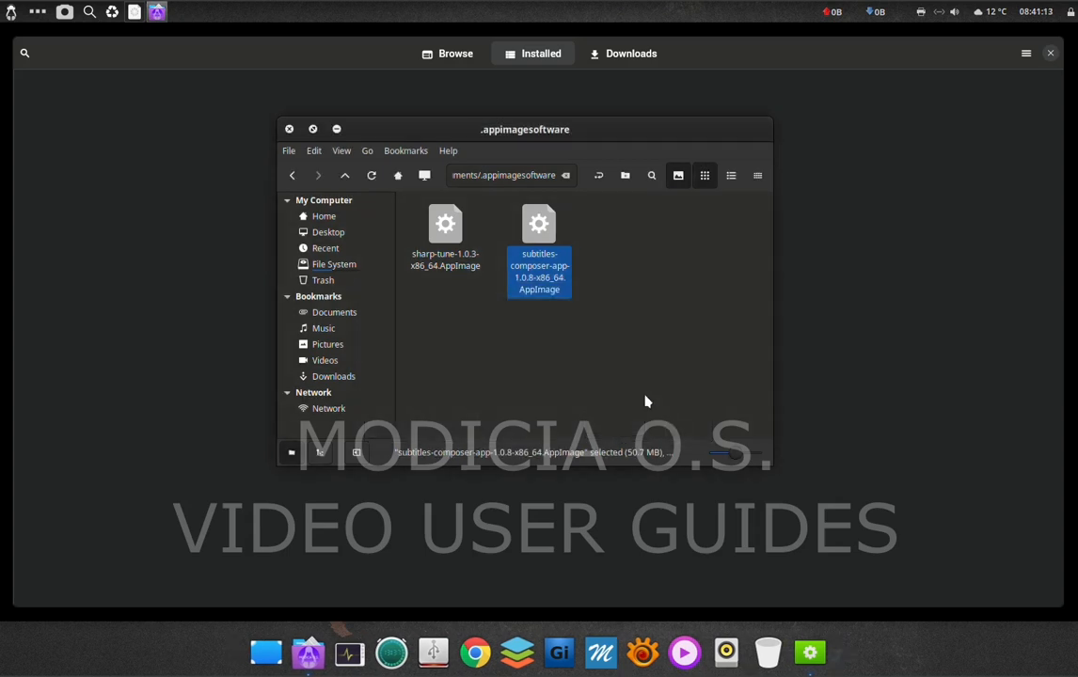
Launch subtitles-composer-app by searching the system for "sub", view it maximized, and close it along with the file manager
key("ctrl+space")
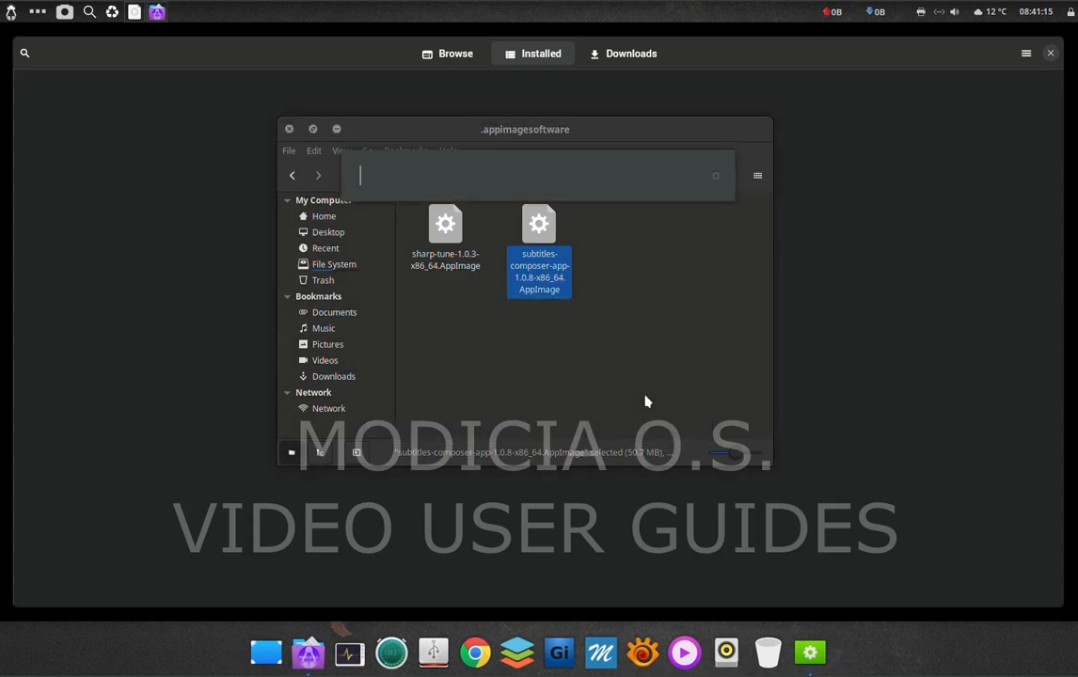
type("sub")
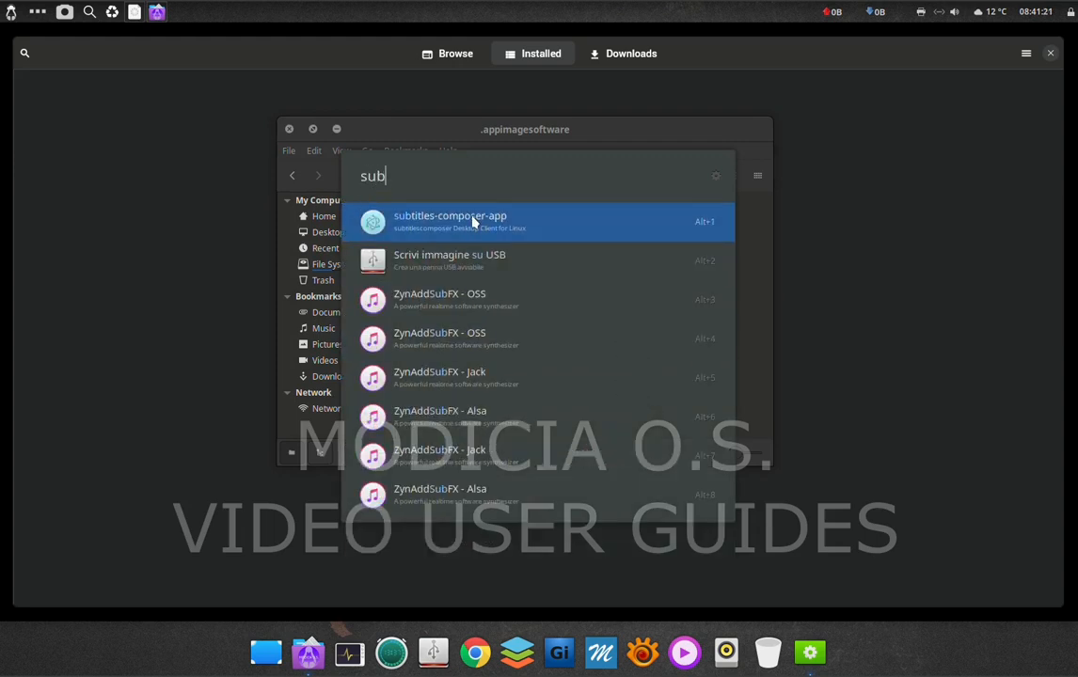
left_click(473, 219)
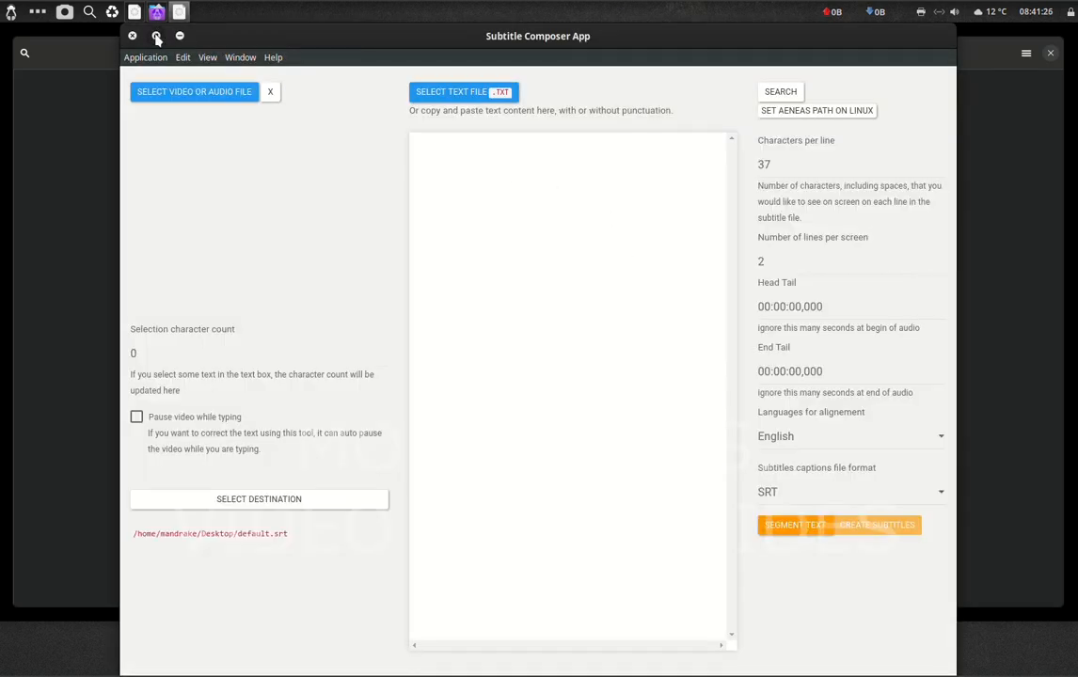
left_click(156, 35)
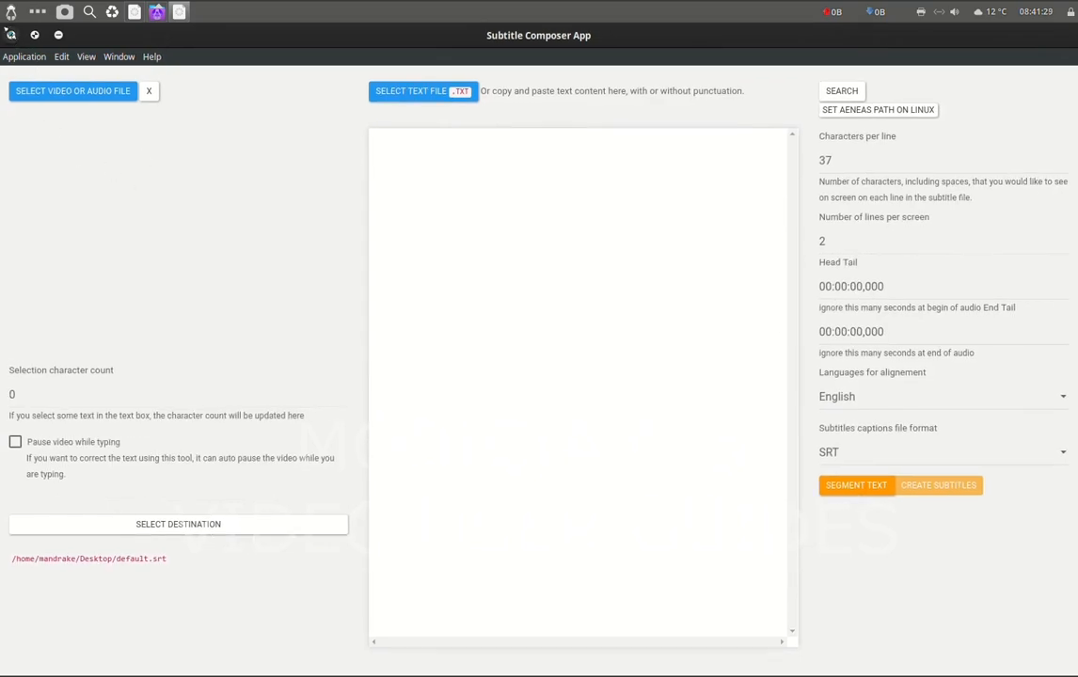
left_click(11, 35)
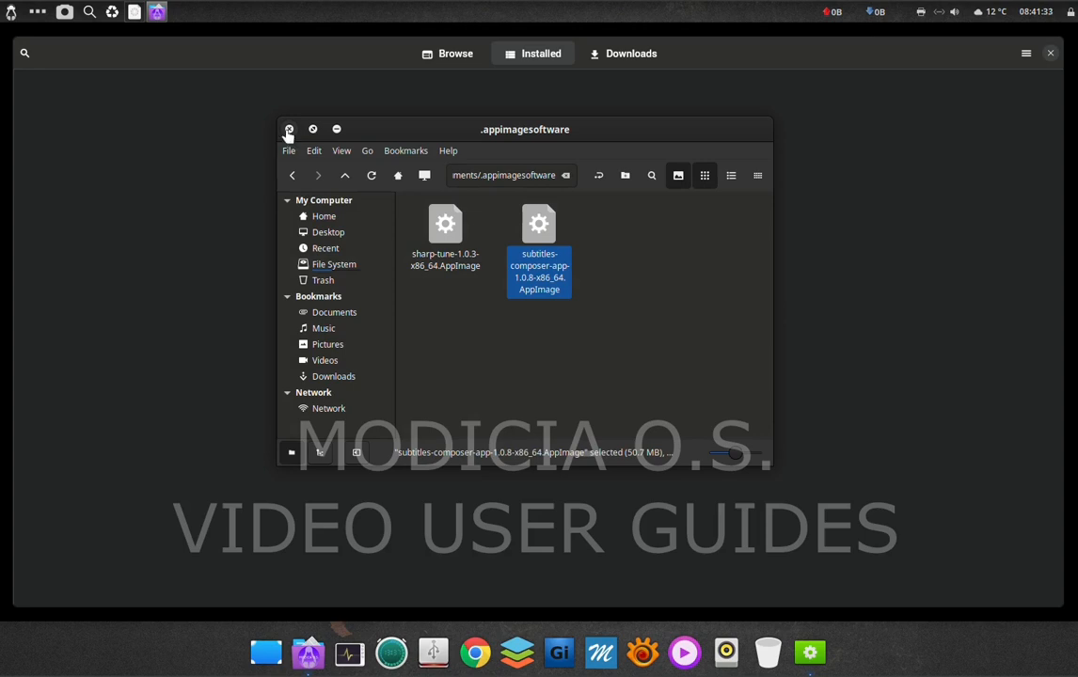
left_click(288, 129)
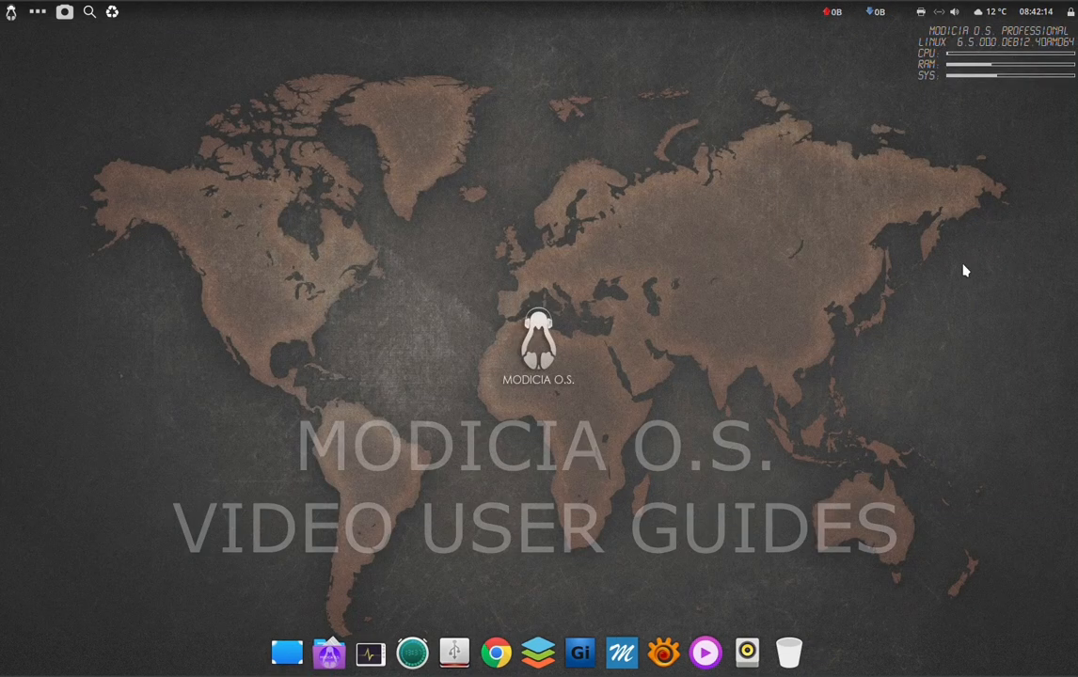
Reopen the Software Appimage store by searching the system for "app" and view its list of installed AppImages
key("ctrl+space")
type("a")
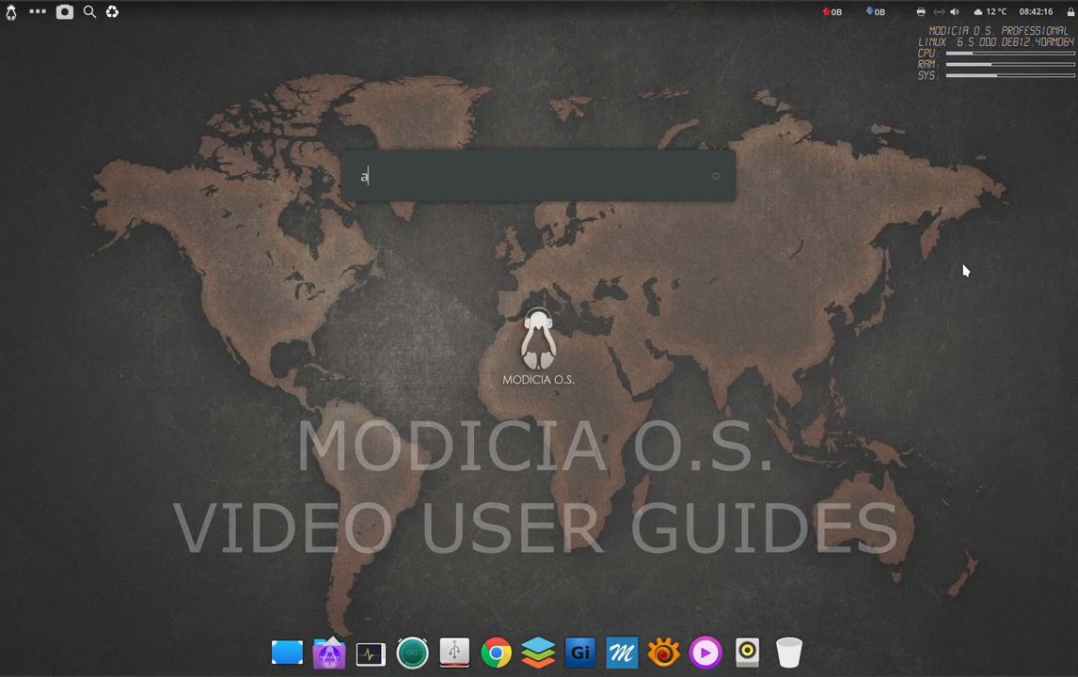
type("pp")
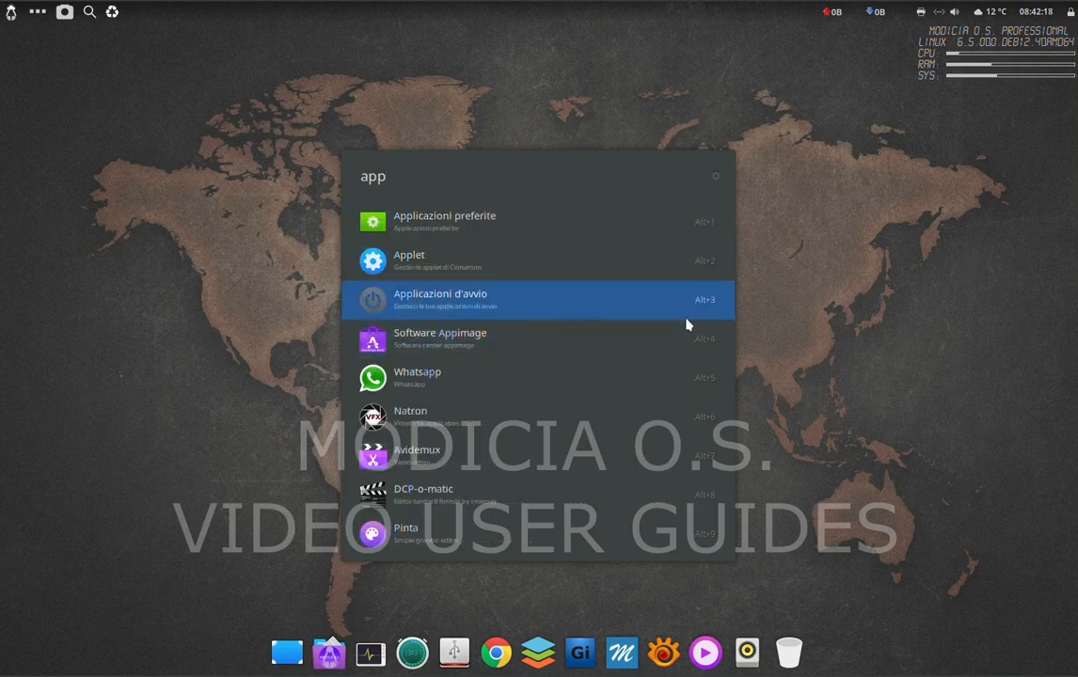
left_click(668, 348)
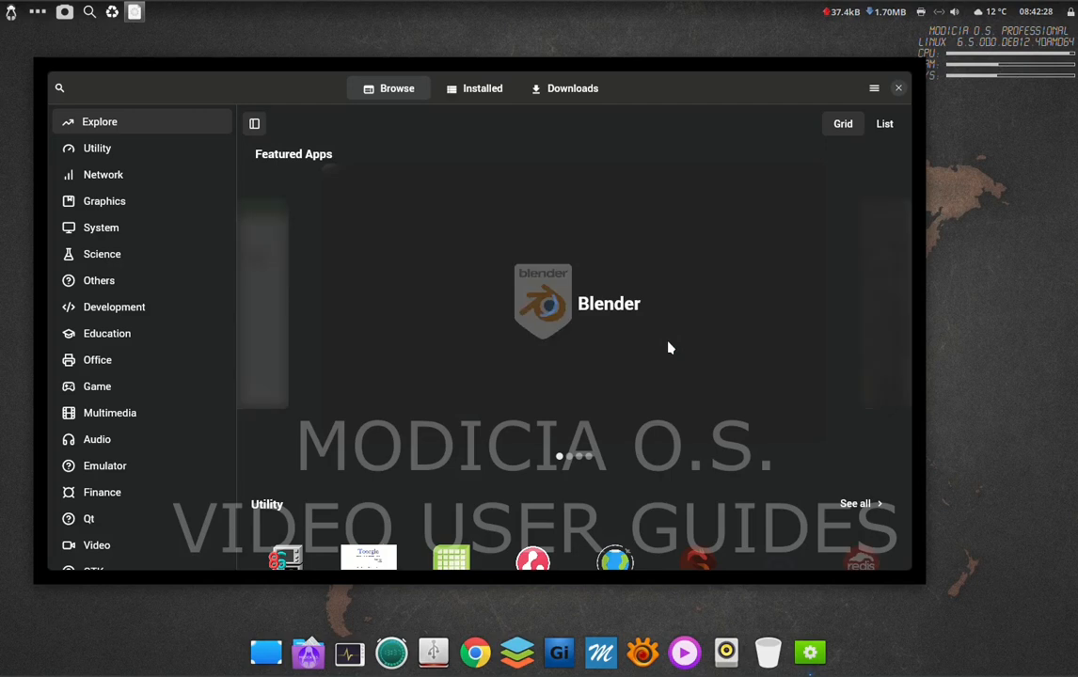
left_click(475, 94)
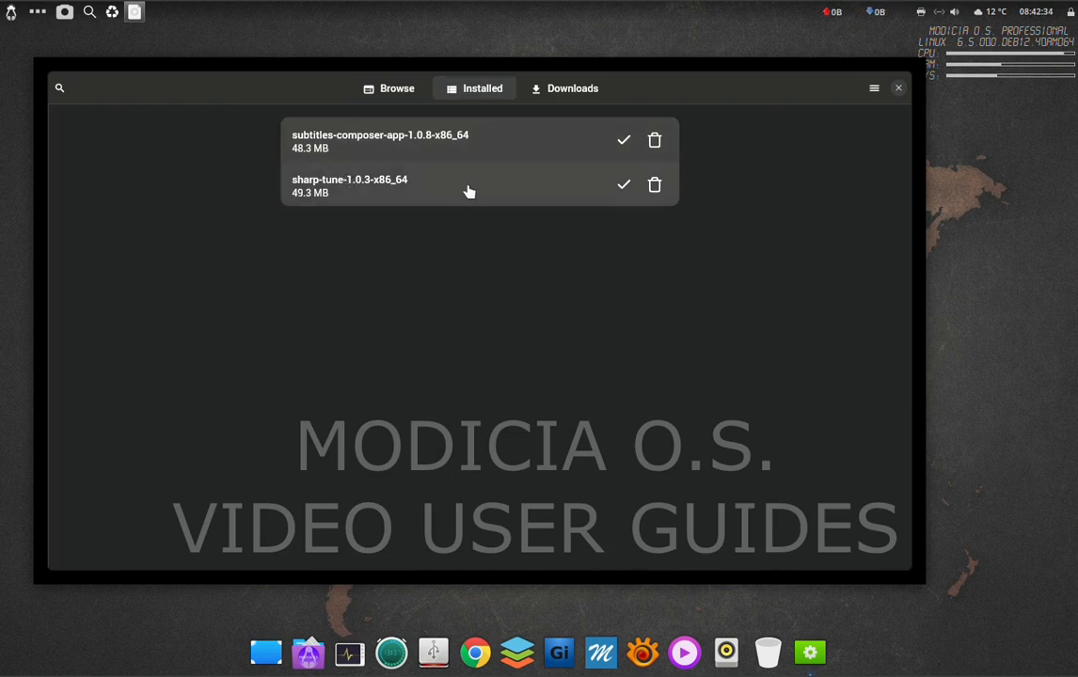
Look through the store's downloads and installed AppImages, and open its catalogue of featured apps
left_click(565, 94)
left_click(475, 94)
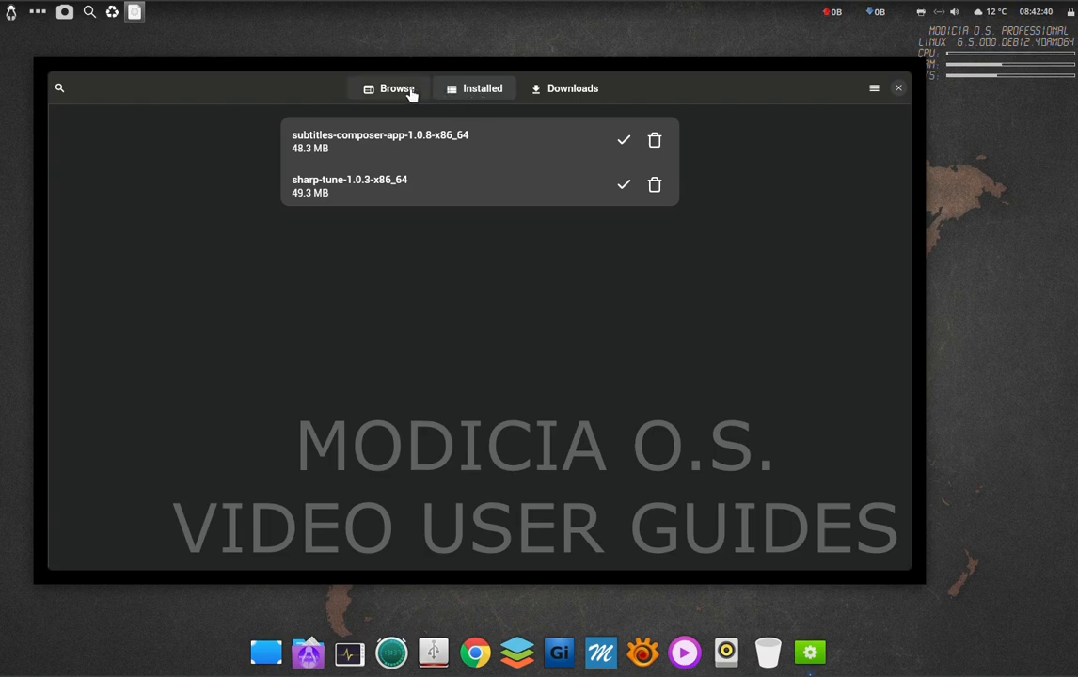
left_click(411, 95)
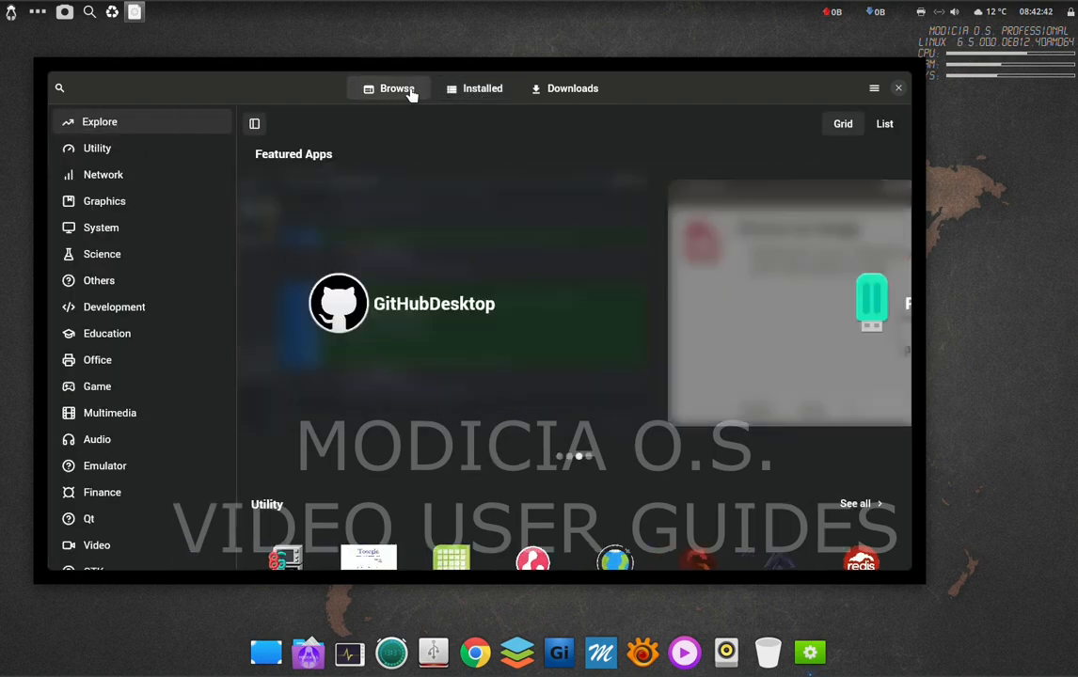
Switch to the file manager, show hidden files in the Documents folder and open its .appimagesoftware folder
left_click(309, 659)
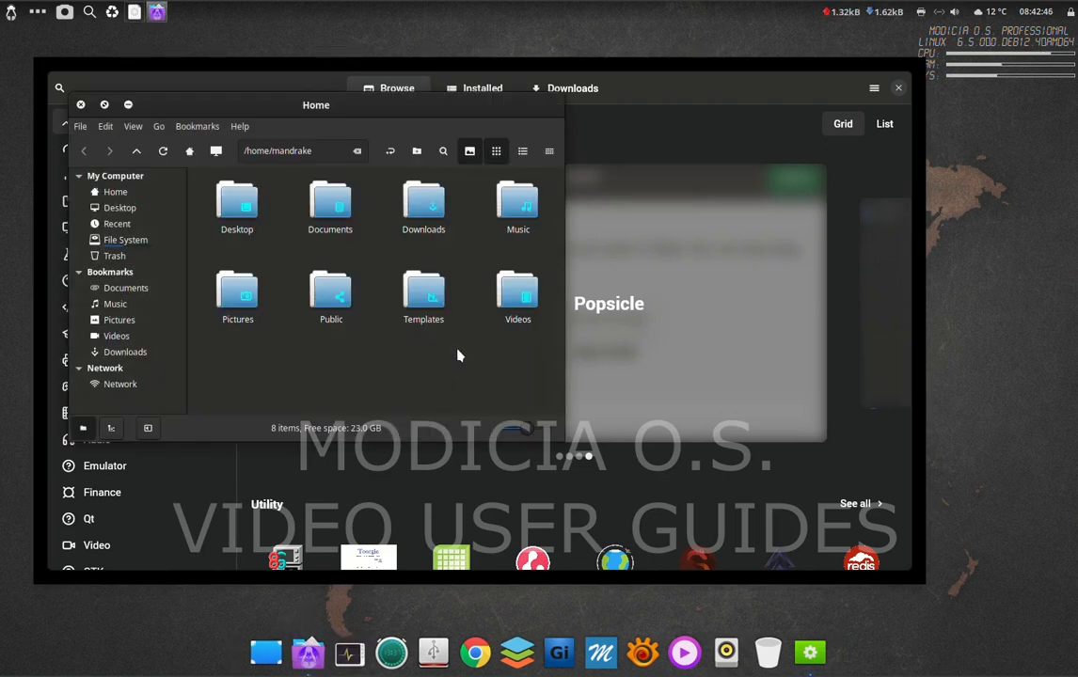
double_click(333, 213)
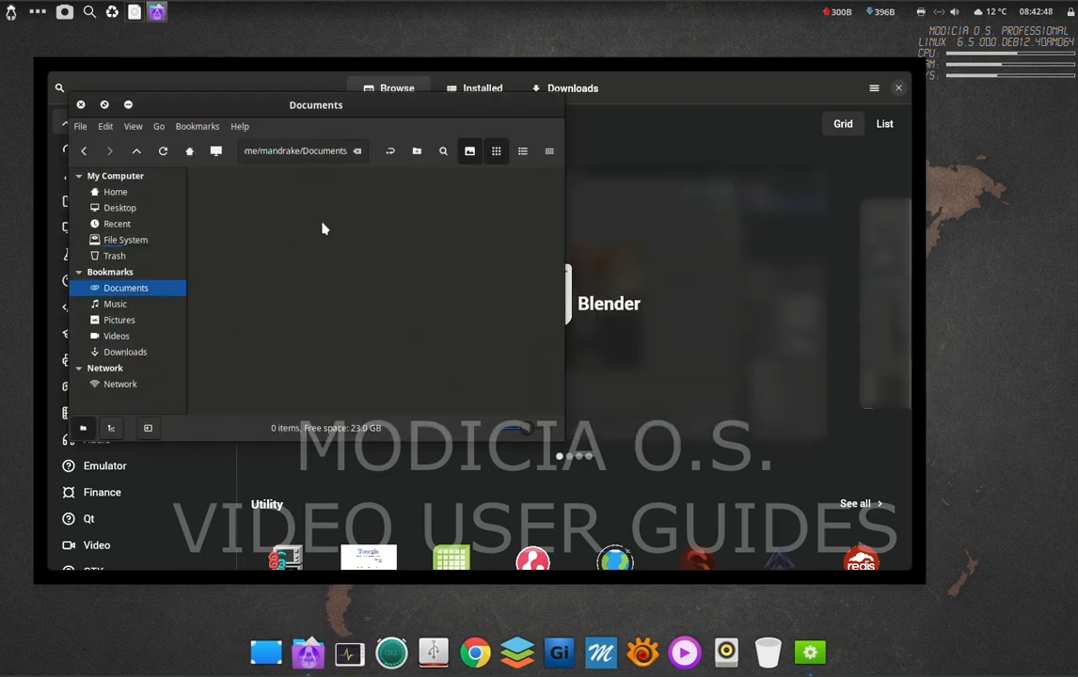
right_click(322, 229)
left_click(348, 390)
double_click(242, 226)
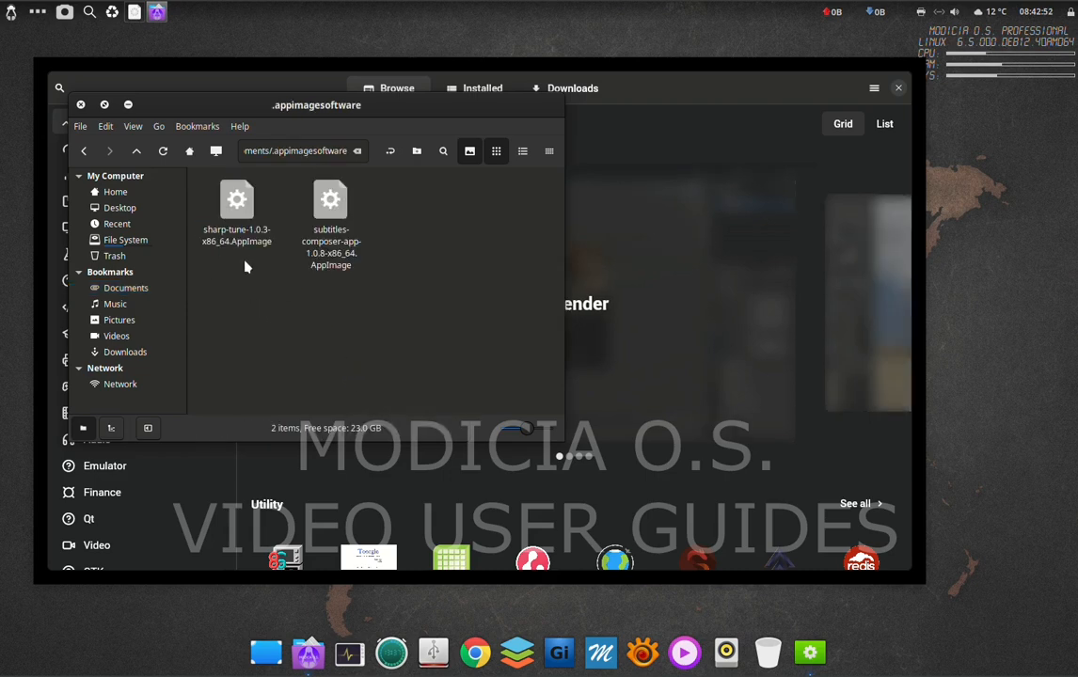
Return to the AppImage store, delete the installed sharp-tune-1.0.3-x86_64 and check the .appimagesoftware folder in the file manager
left_click(624, 94)
left_click(488, 98)
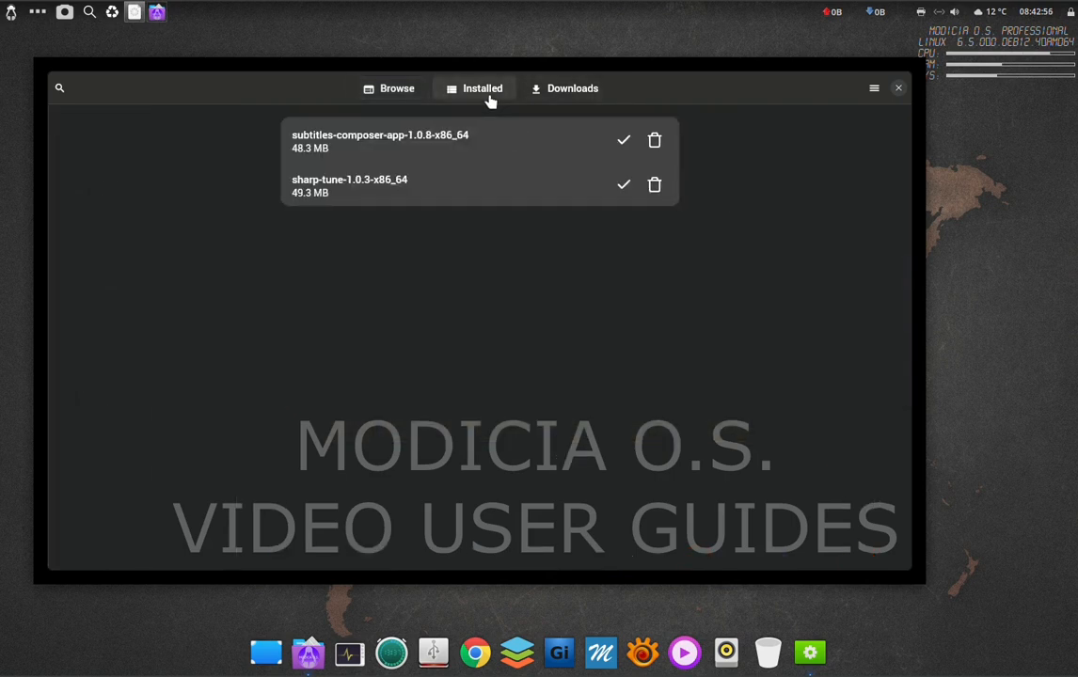
left_click(654, 185)
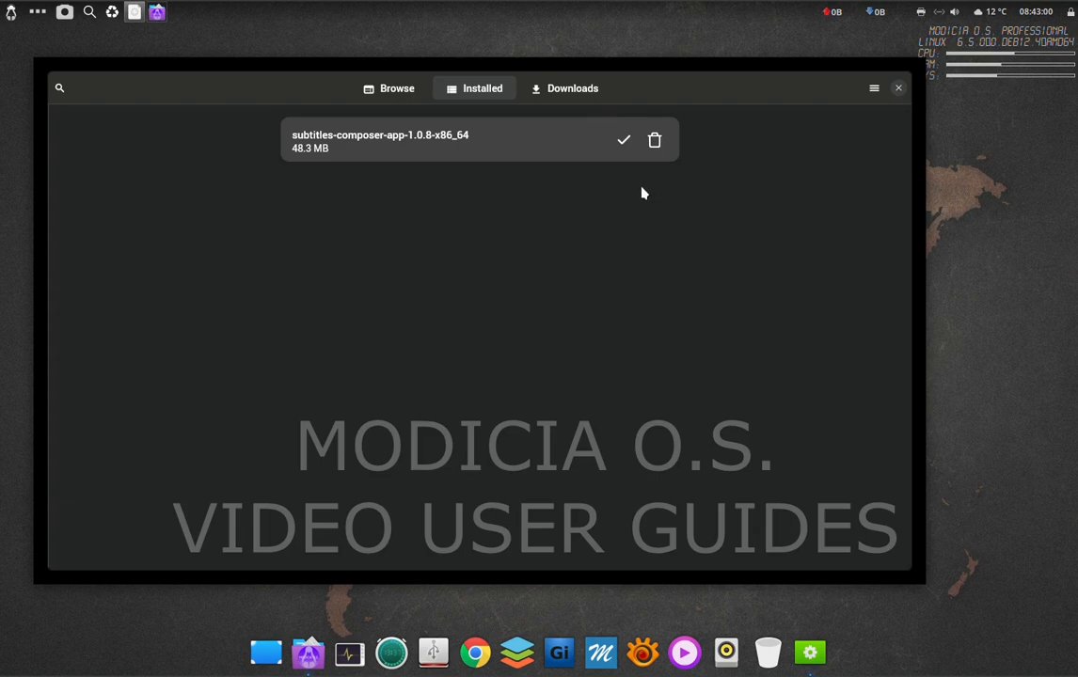
left_click(307, 652)
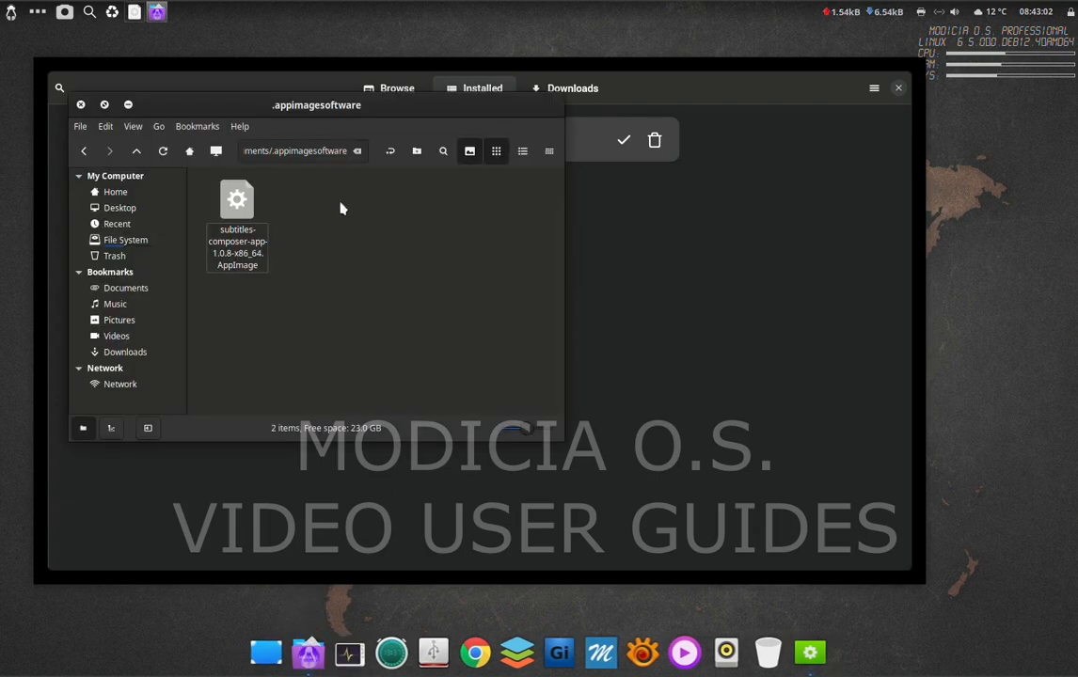
Delete the installed subtitles-composer-app-1.0.8-x86_64 in the store, check the .appimagesoftware folder, and close the file manager
left_click(655, 147)
left_click(655, 147)
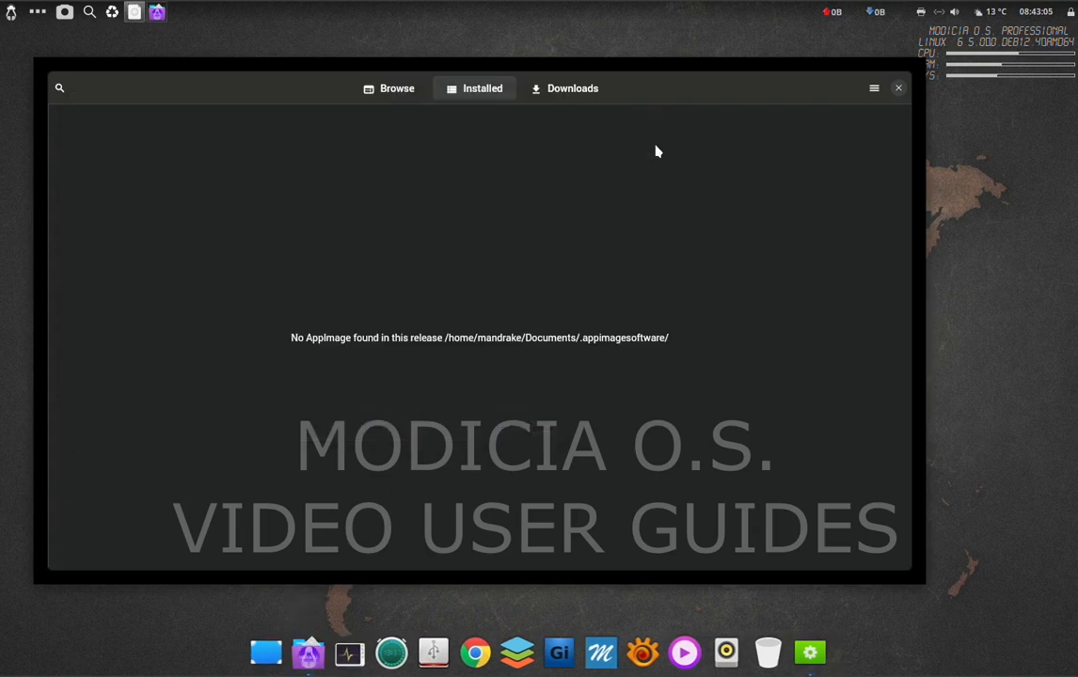
left_click(307, 653)
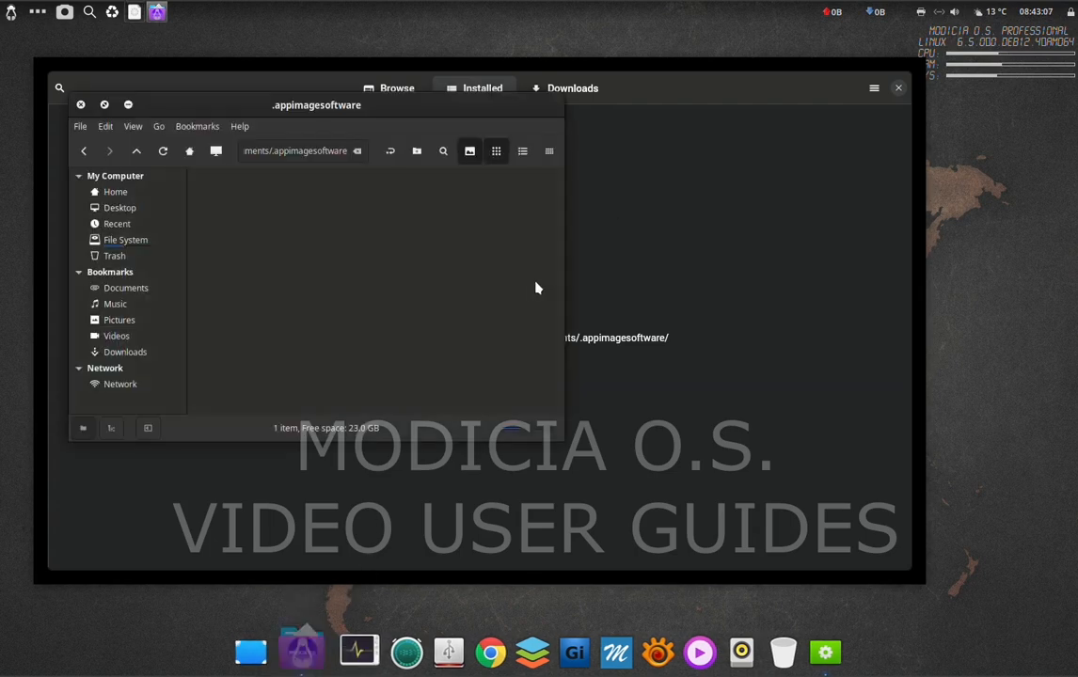
left_click(81, 104)
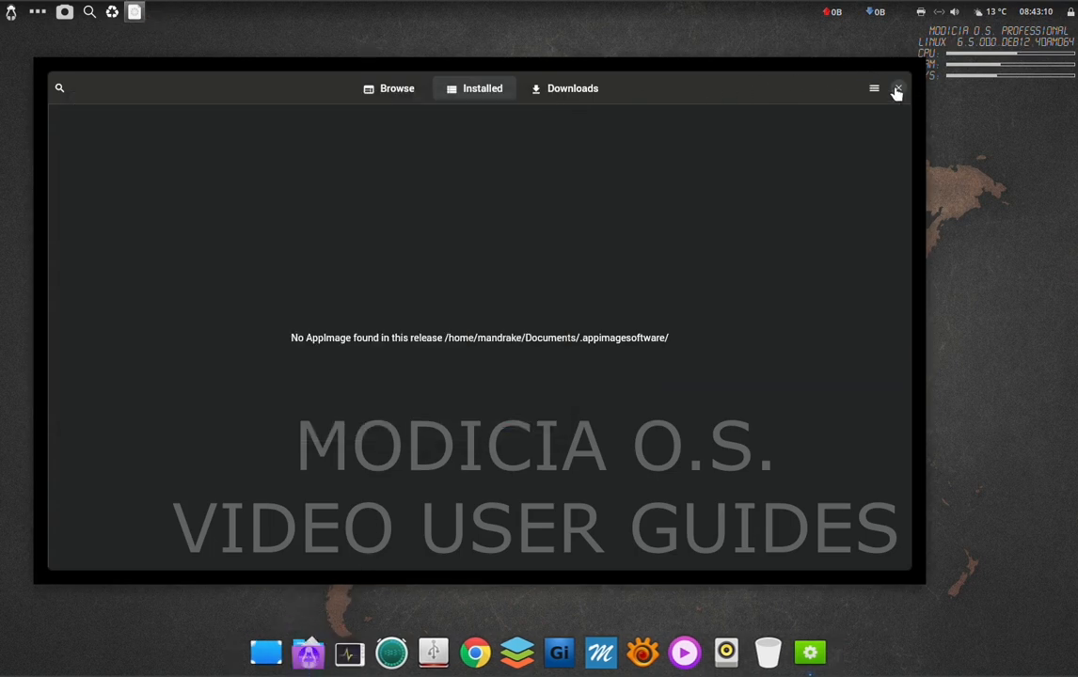